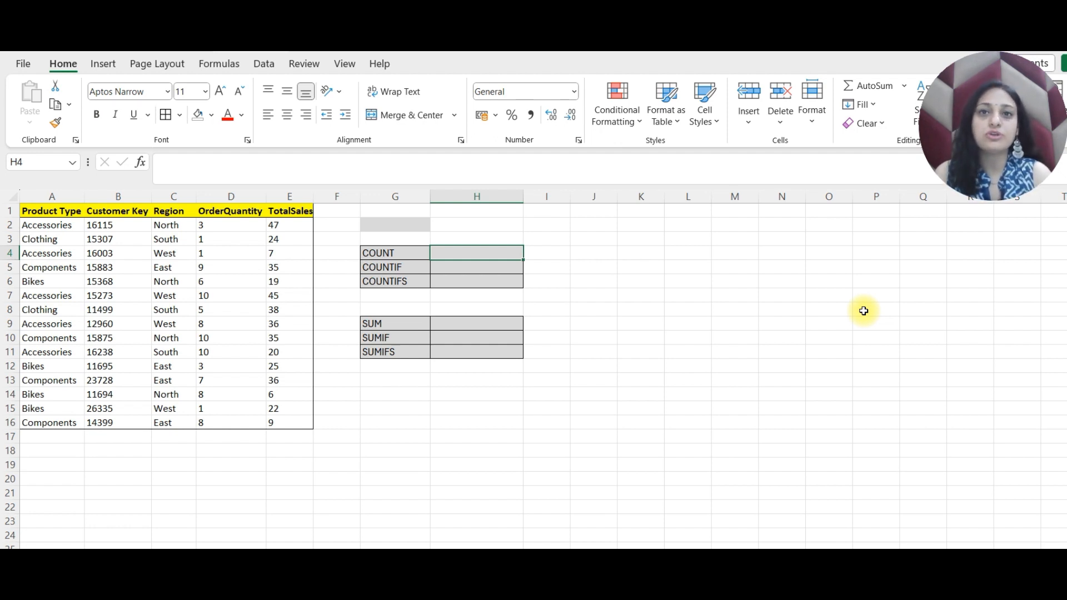
Examine the sales table in A1:E16, including the Product Type column, and the empty COUNT result cell
left_click(160, 308)
left_click_drag(66, 212, 286, 431)
left_click(350, 435)
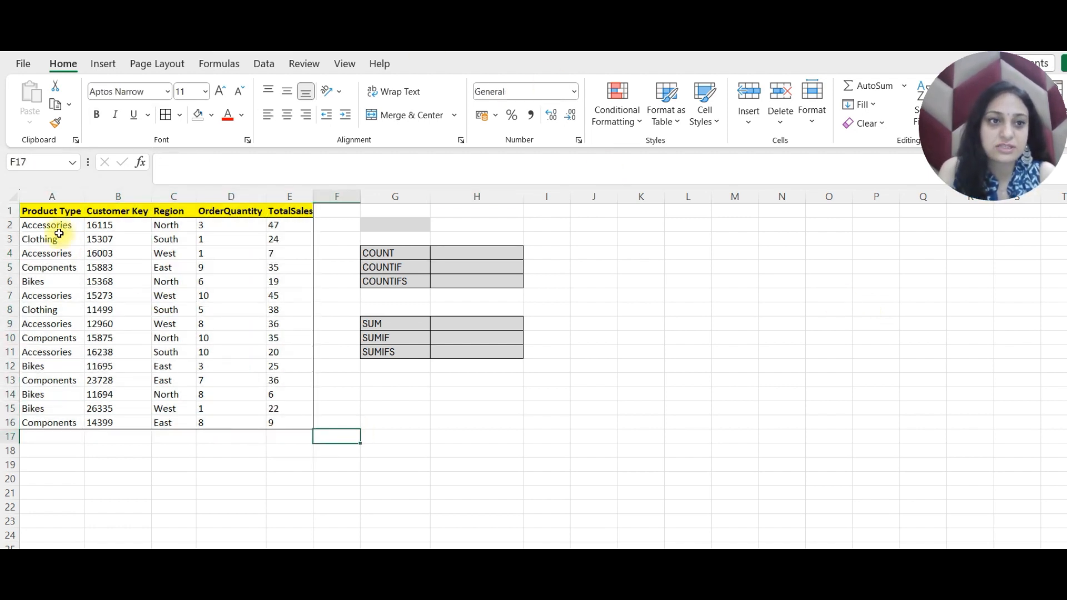
left_click_drag(58, 239, 58, 408)
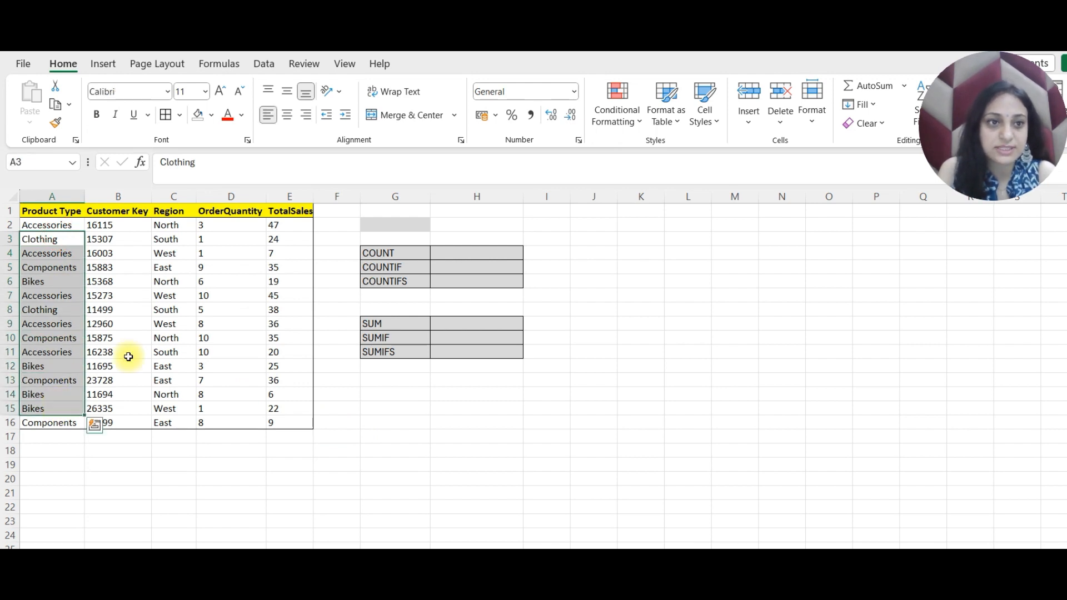
left_click(170, 312)
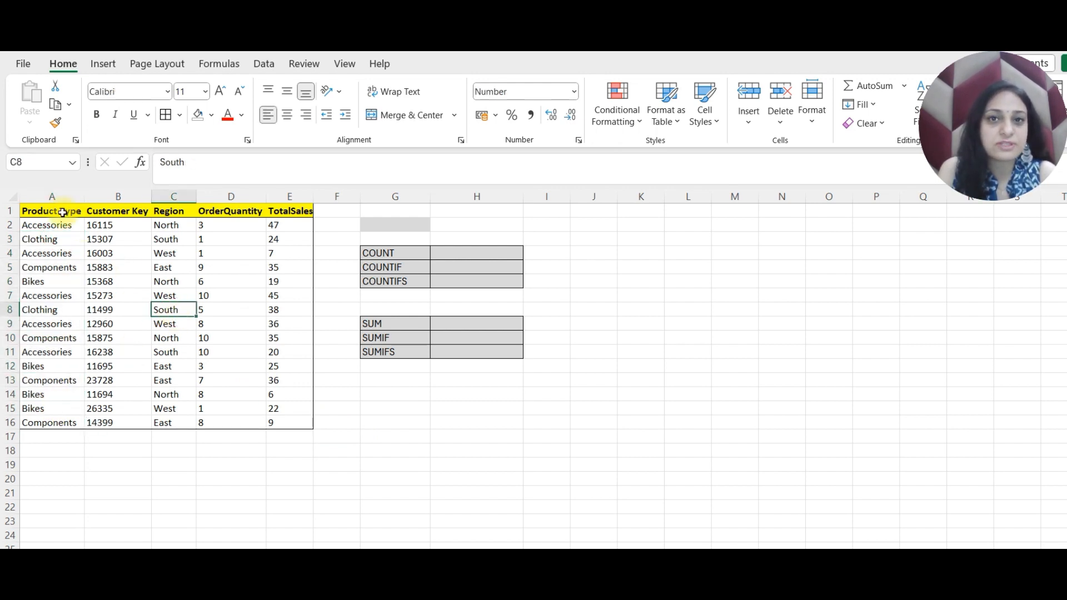
left_click_drag(48, 225, 46, 280)
left_click_drag(47, 280, 46, 283)
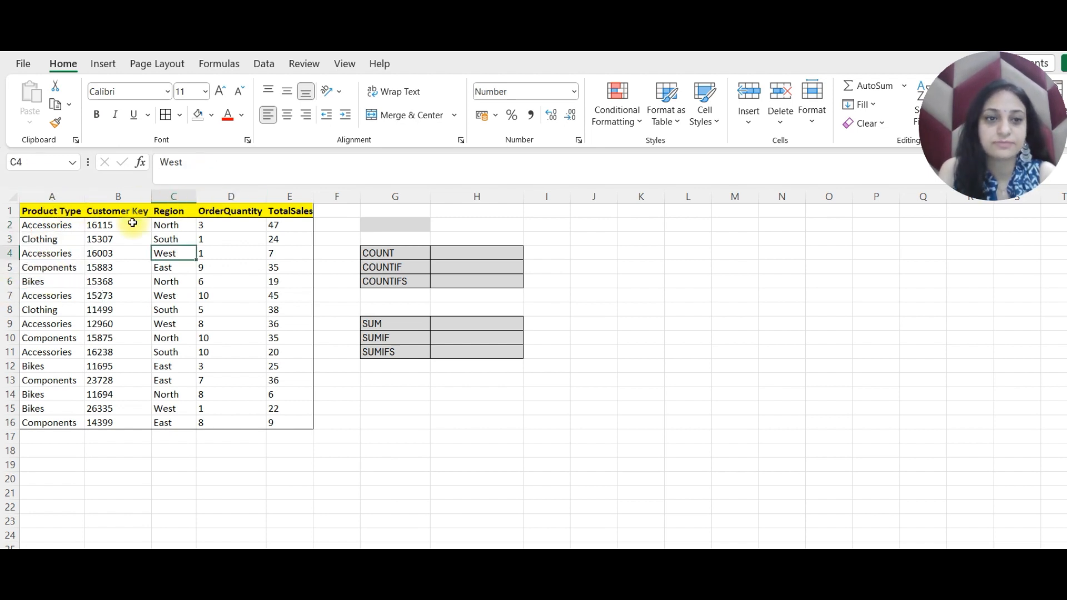
left_click(481, 254)
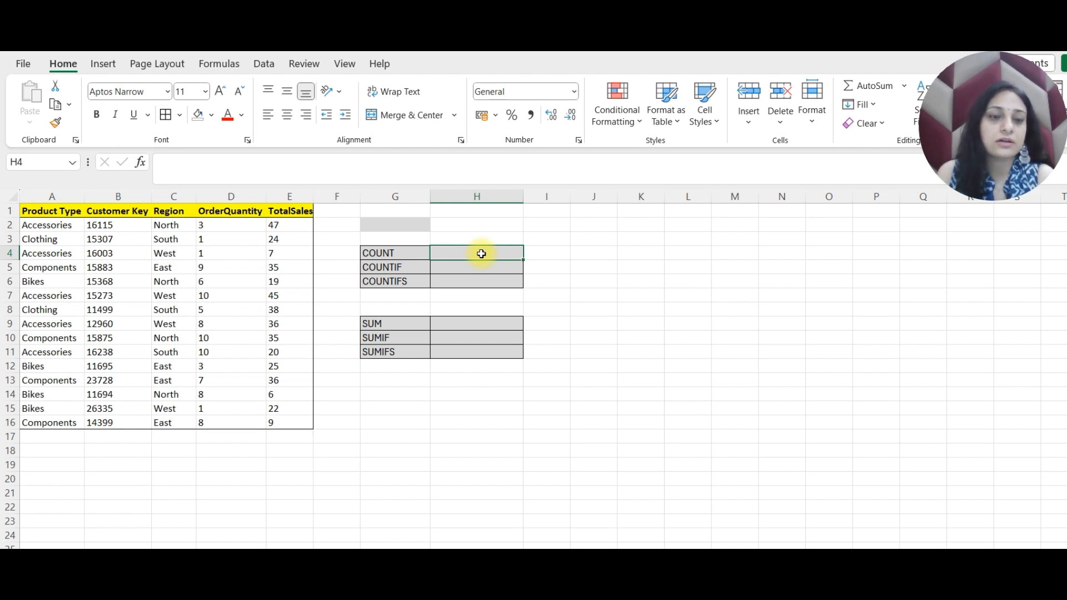
left_click_drag(57, 211, 275, 427)
Enter =COUNT(E1:E16) in cell H4 to count the numeric entries in the TotalSales column
left_click(457, 254)
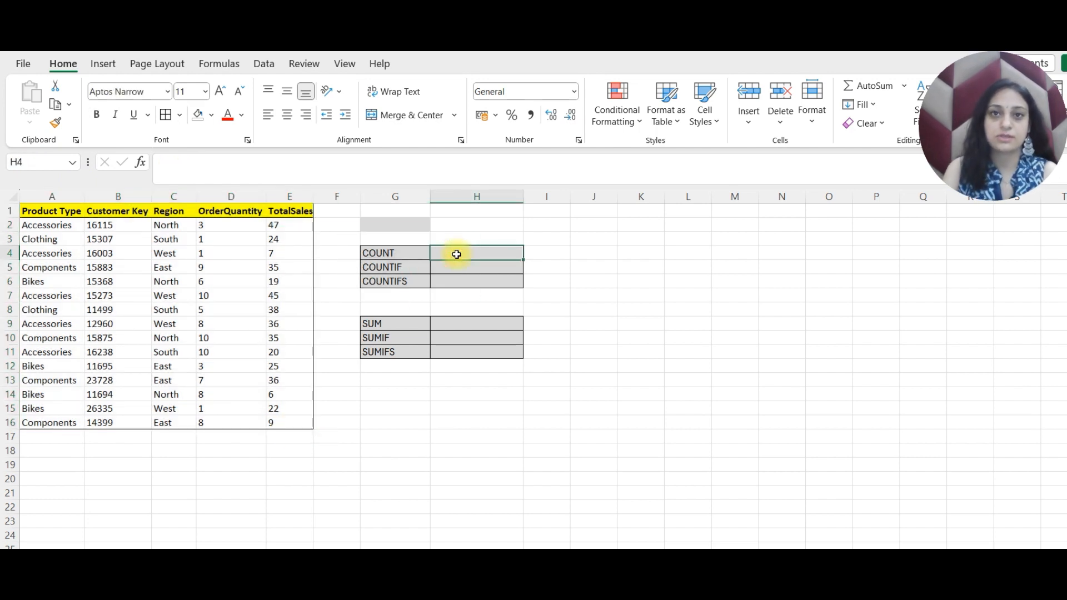
type("=cOUNT")
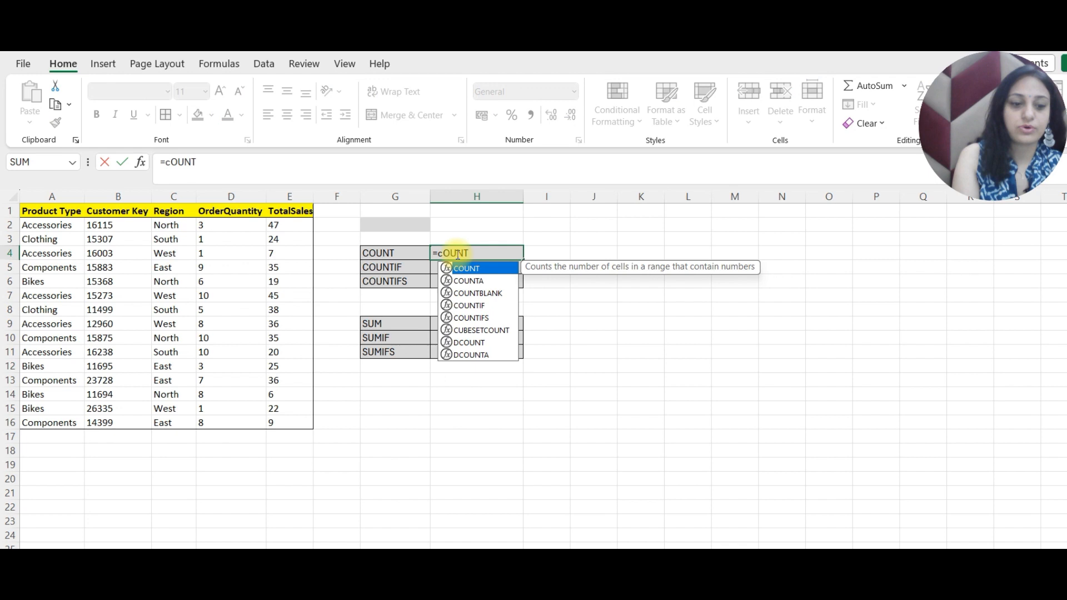
key("Caps_Lock")
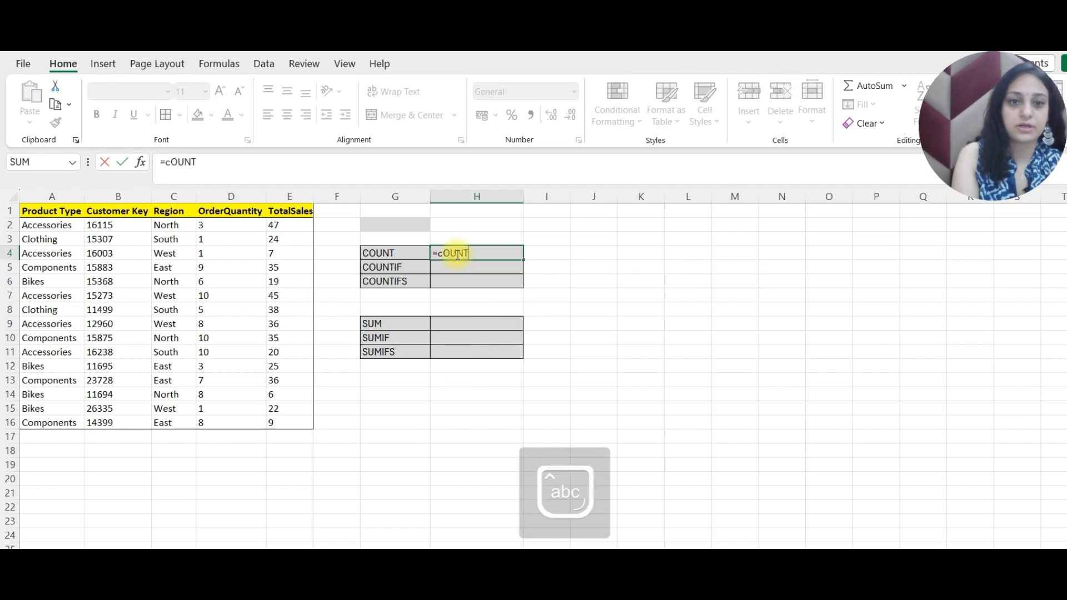
type("(")
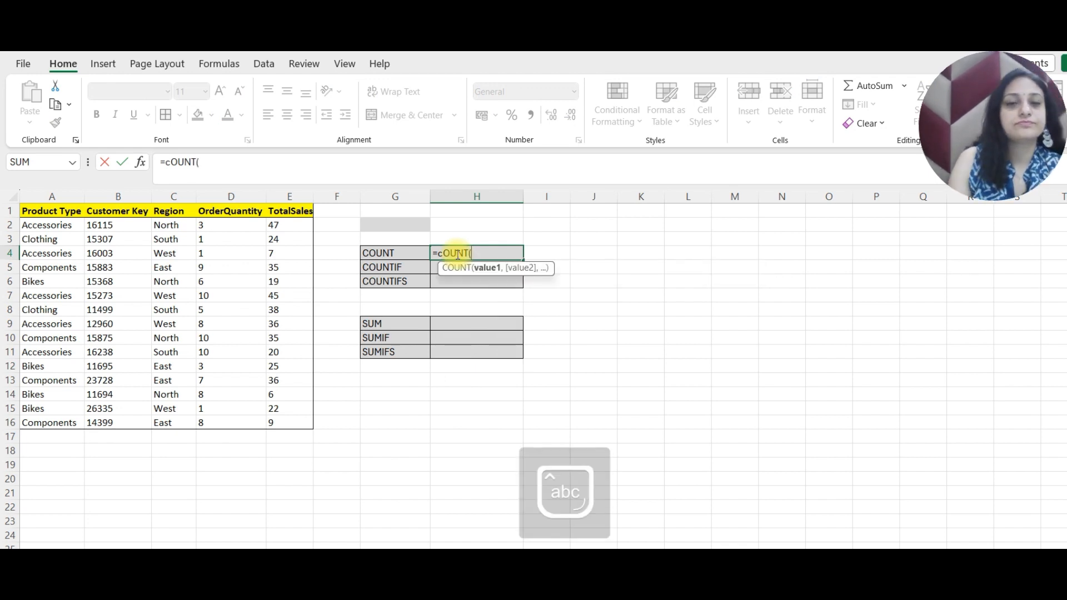
left_click_drag(290, 211, 300, 433)
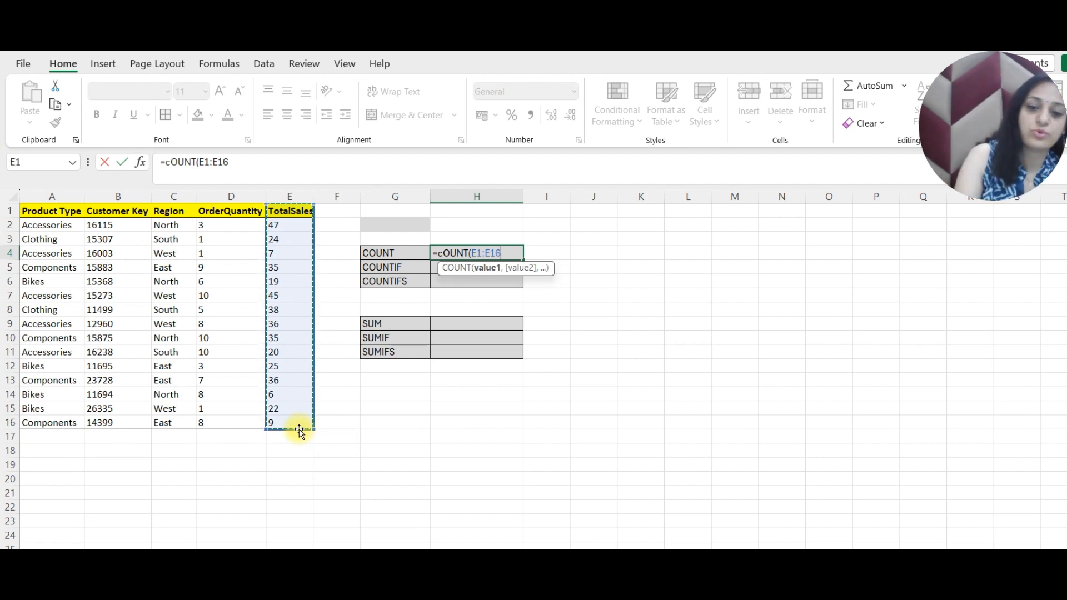
key("Return")
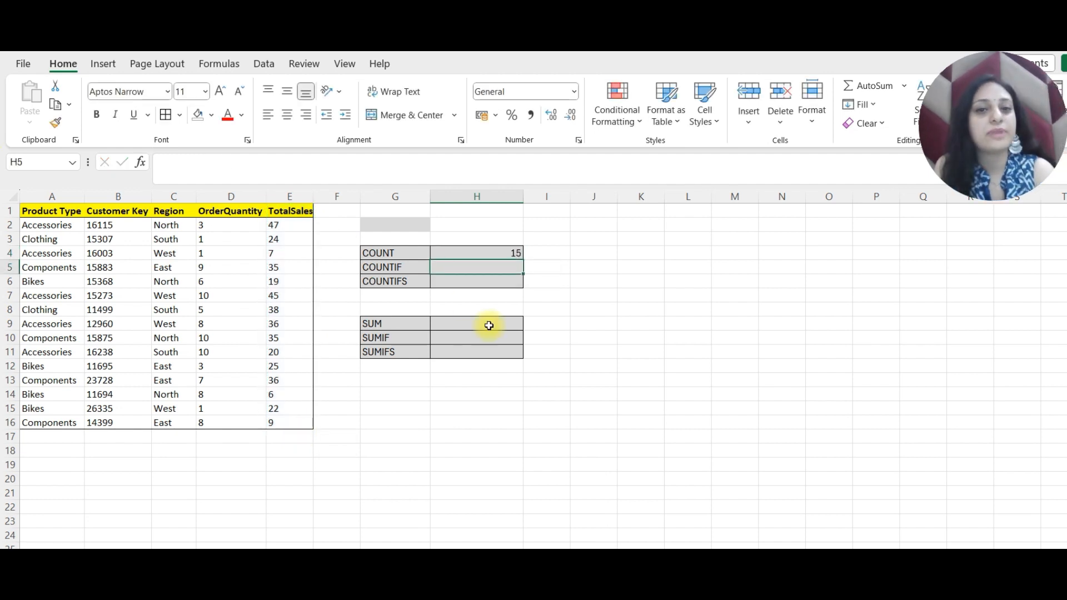
Review the COUNT formula in H4 against the TotalSales column, and look over the COUNTIF label and Product Type column
left_click(471, 253)
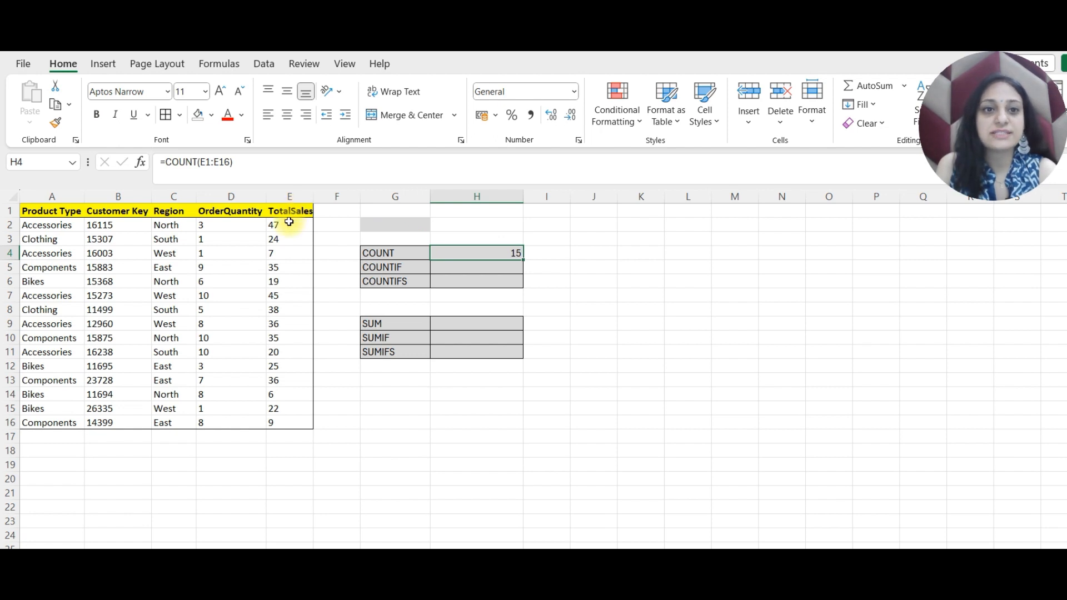
left_click_drag(292, 224, 290, 424)
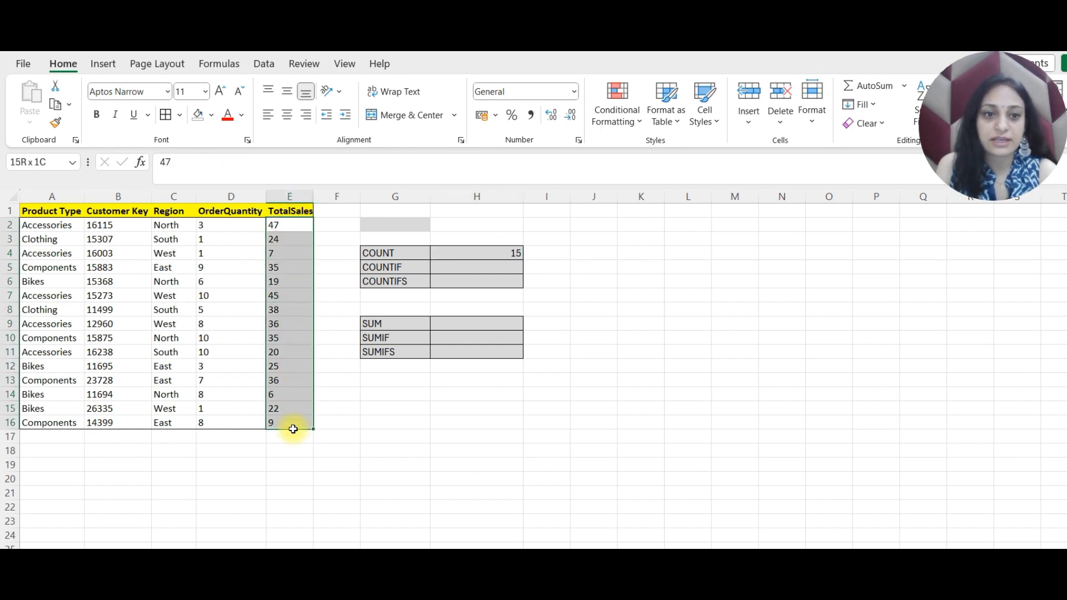
left_click(299, 210)
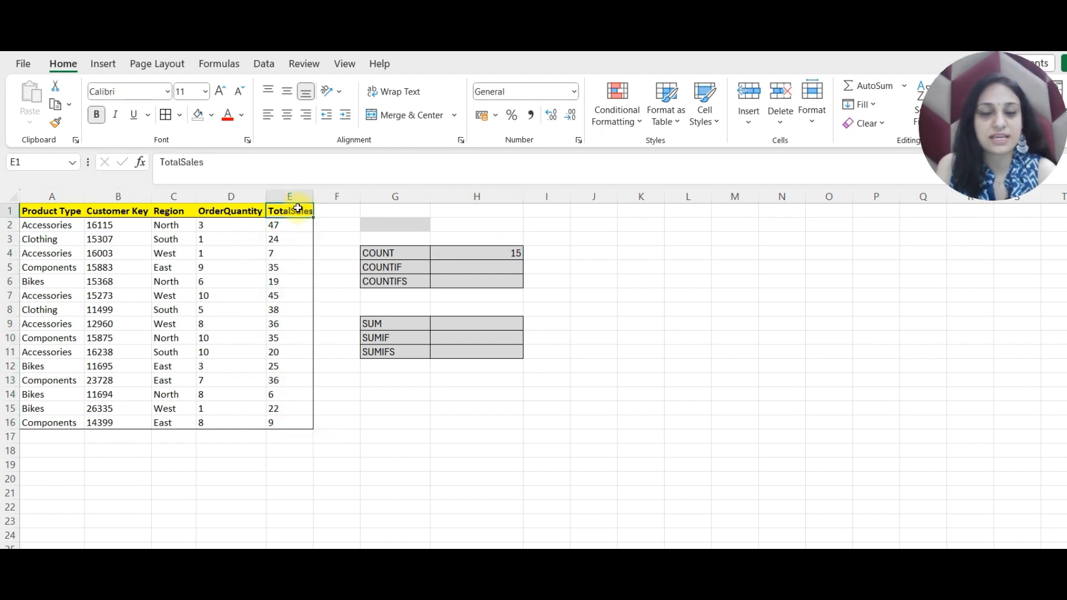
left_click(382, 257)
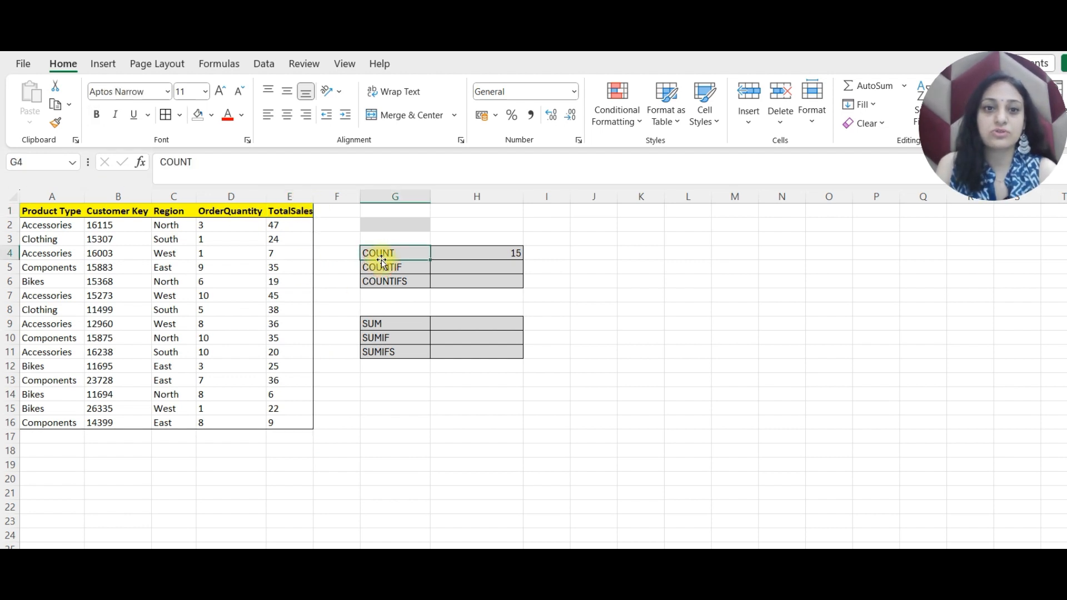
left_click(464, 252)
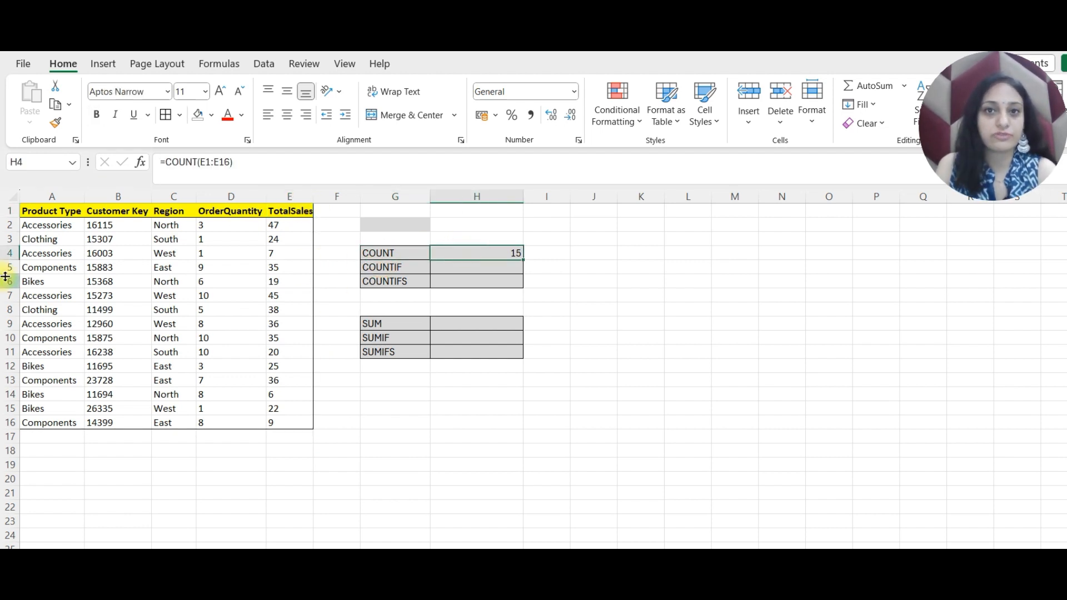
left_click(409, 265)
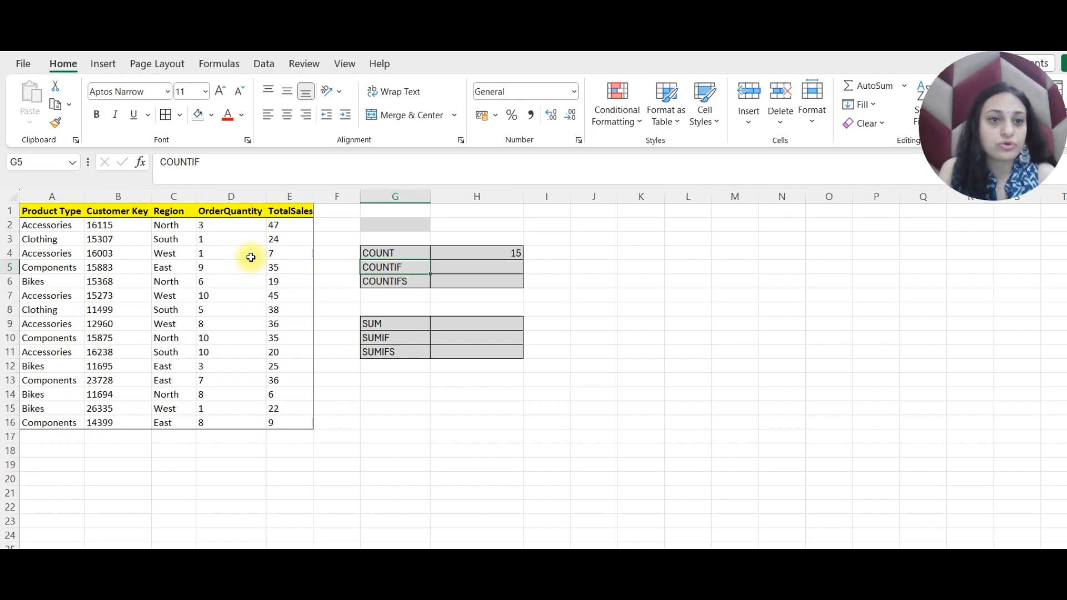
left_click_drag(289, 208, 286, 417)
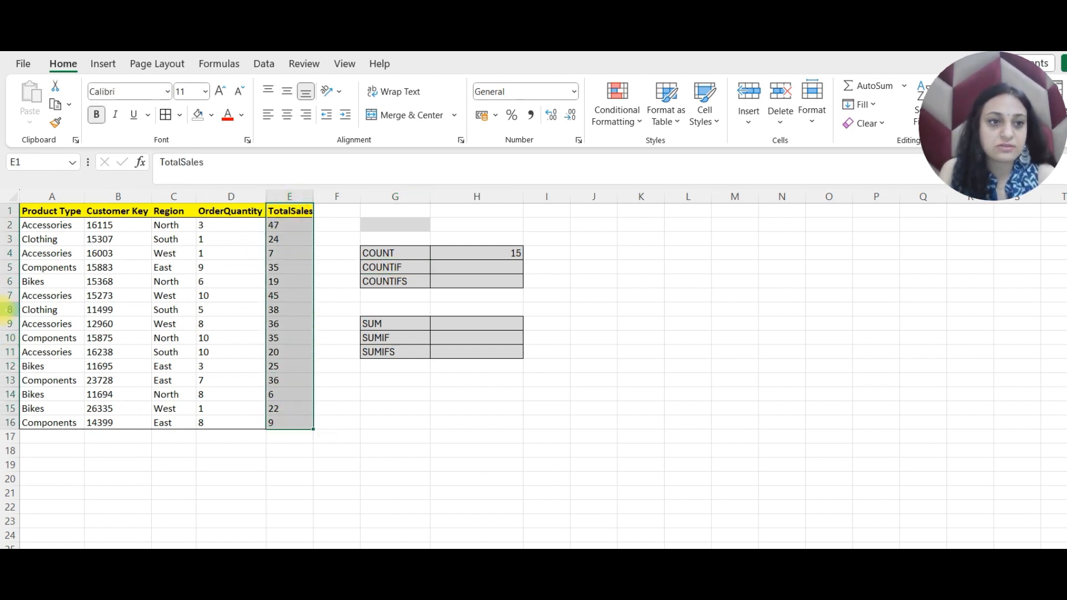
left_click_drag(50, 210, 47, 422)
Enter =COUNTIF(A2:A16,"Clothing") in cell H5 to count the Clothing rows in the Product Type column
left_click(465, 269)
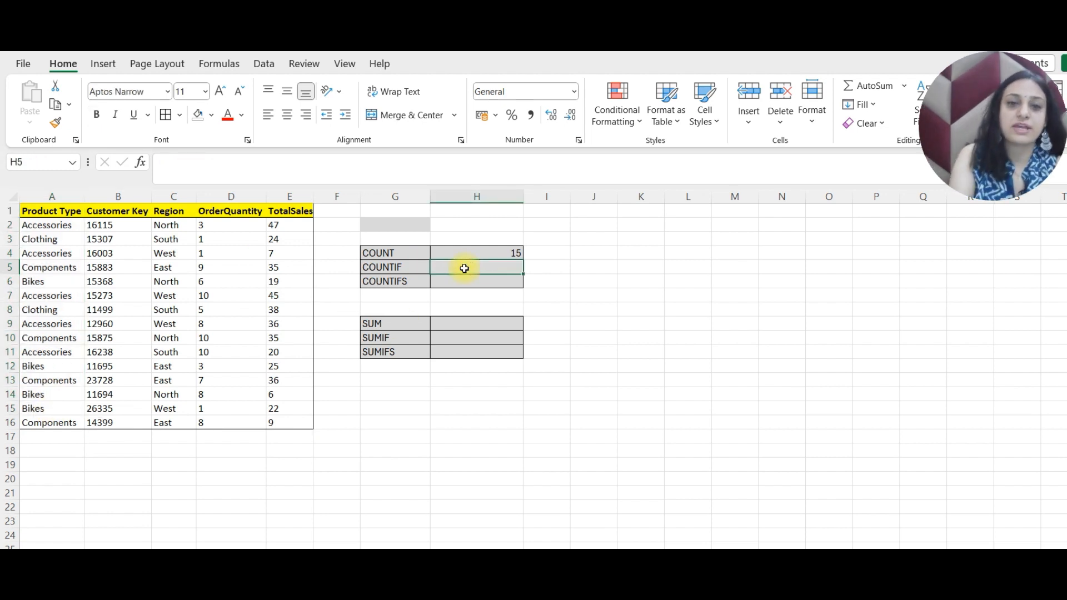
type("=C")
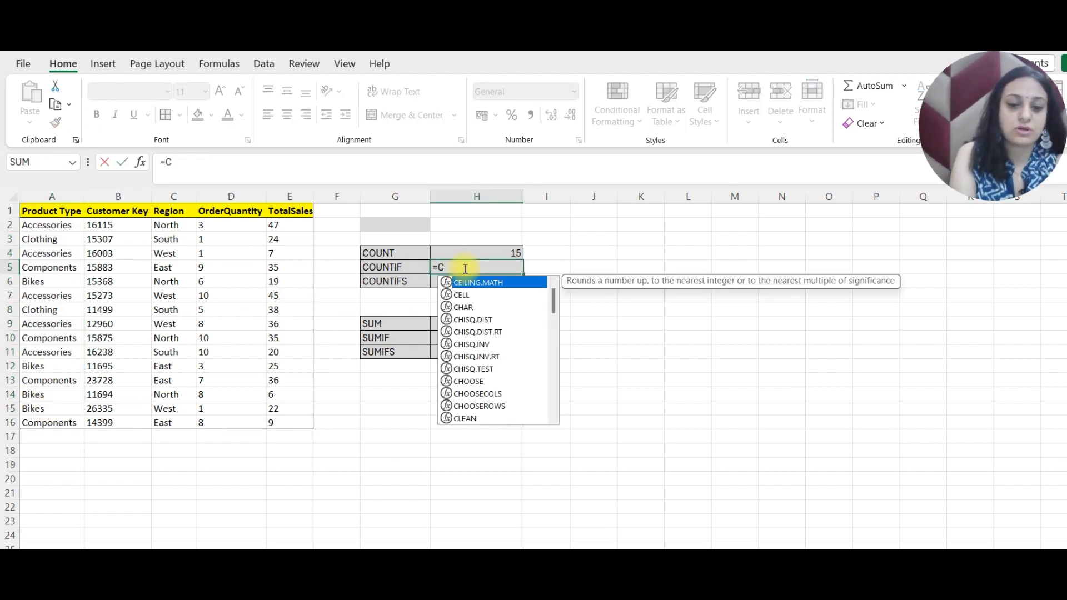
type("OUNTIF(")
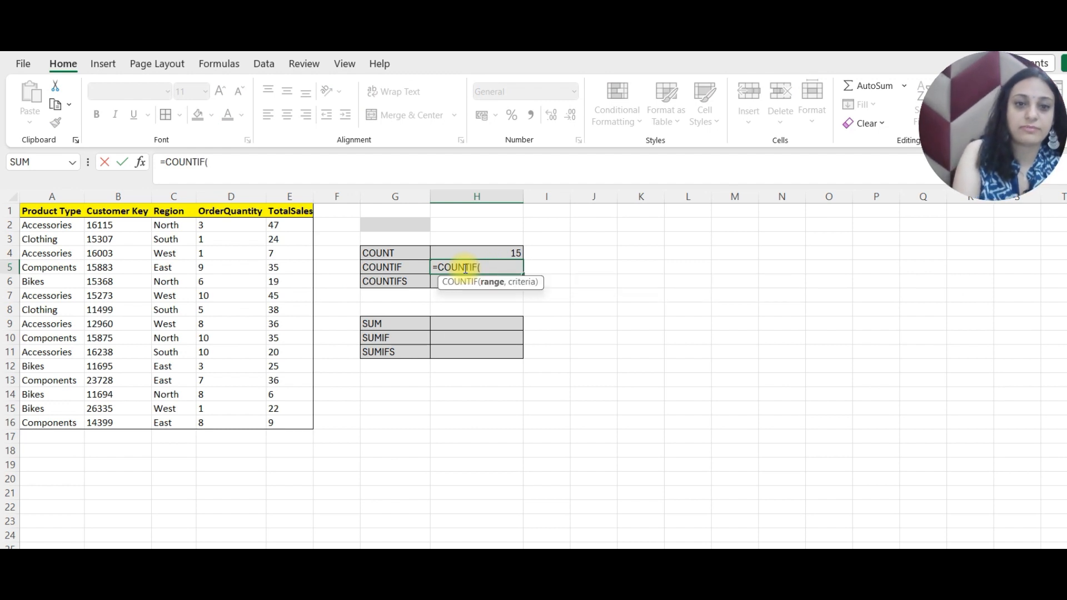
left_click_drag(78, 225, 76, 424)
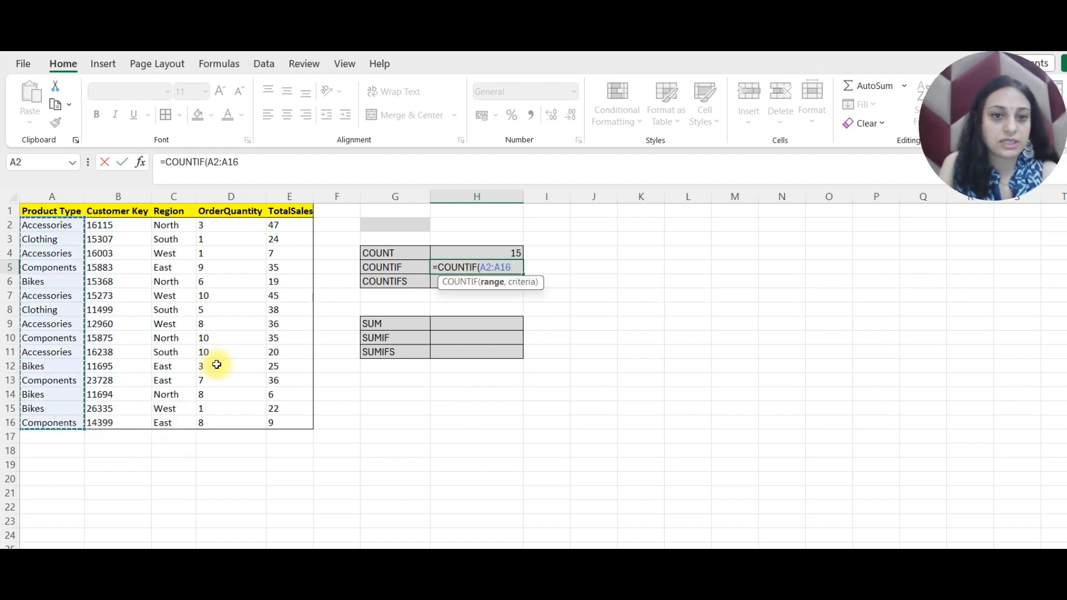
type(",")
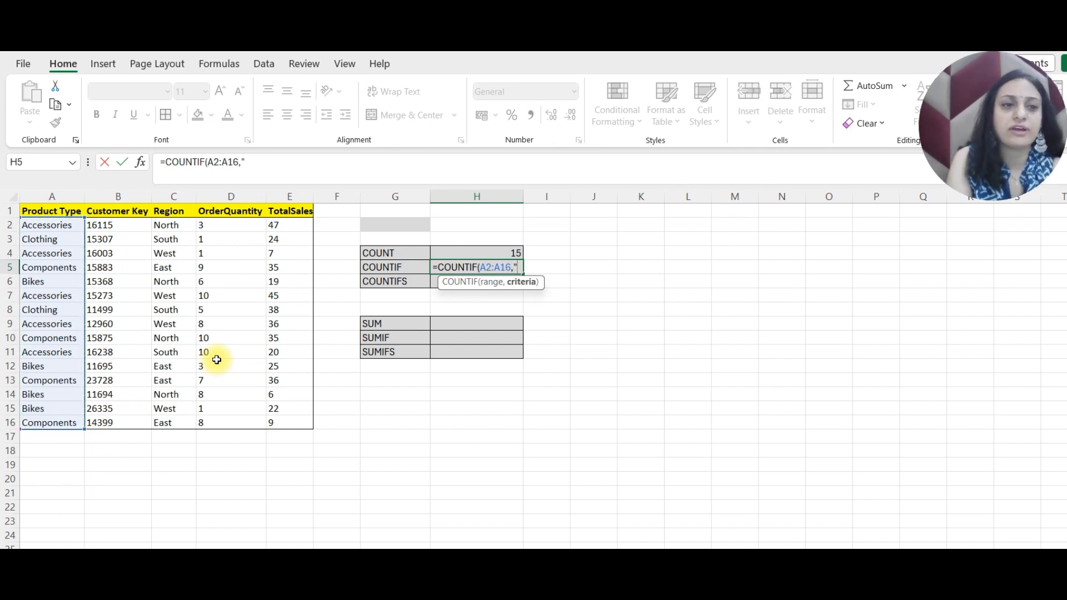
type("\"Cloth")
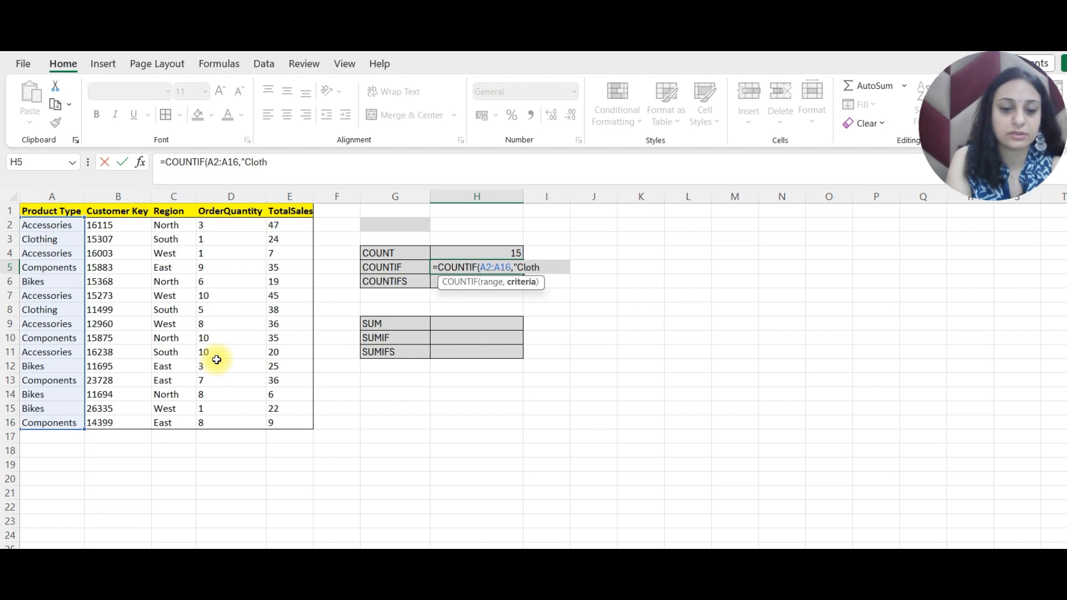
type("ing\"")
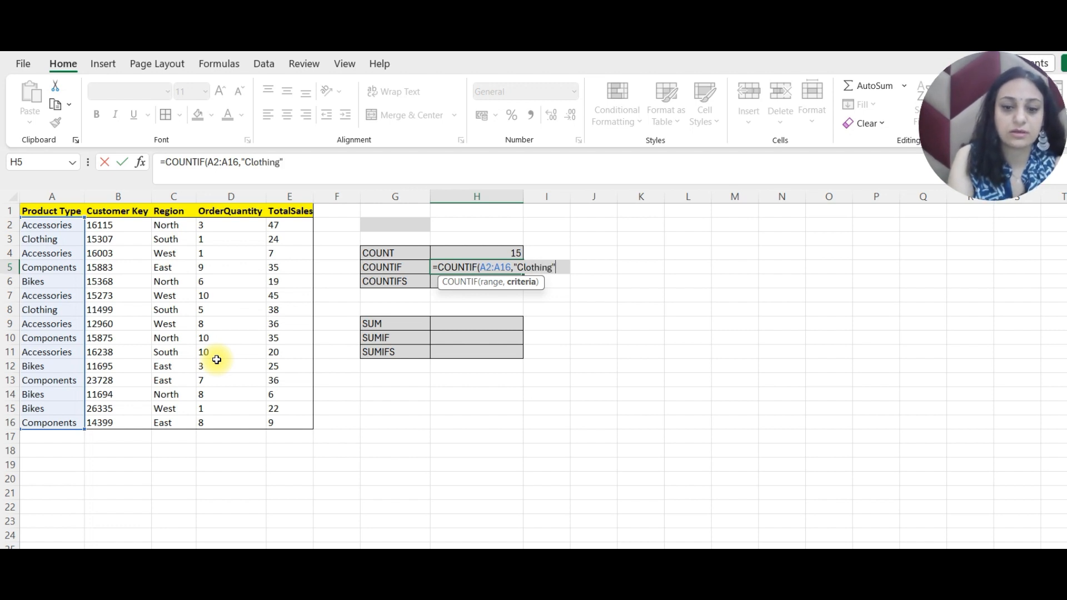
type(")")
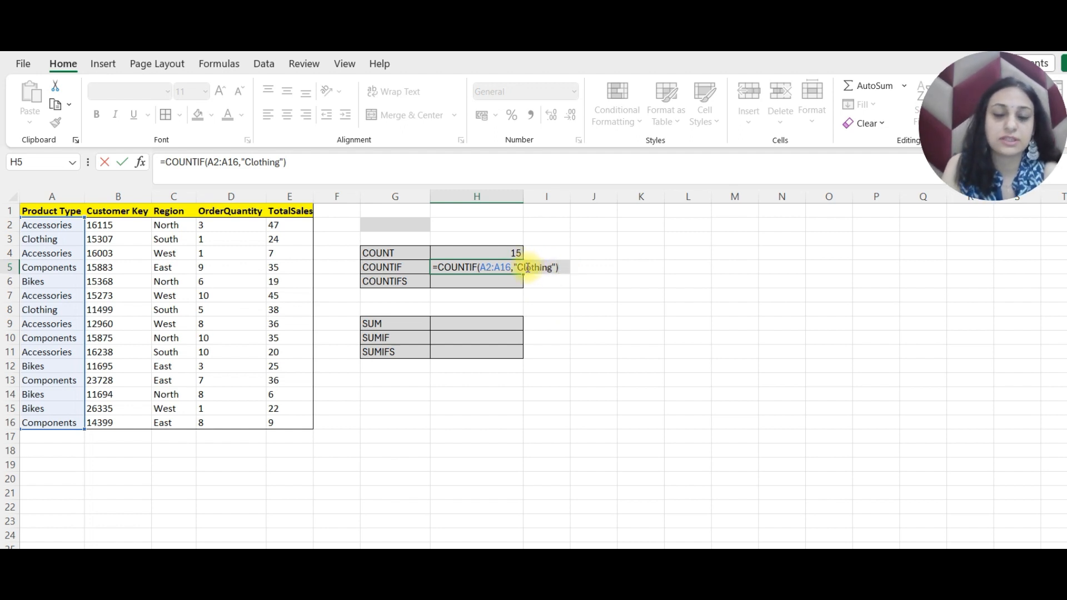
key("Return")
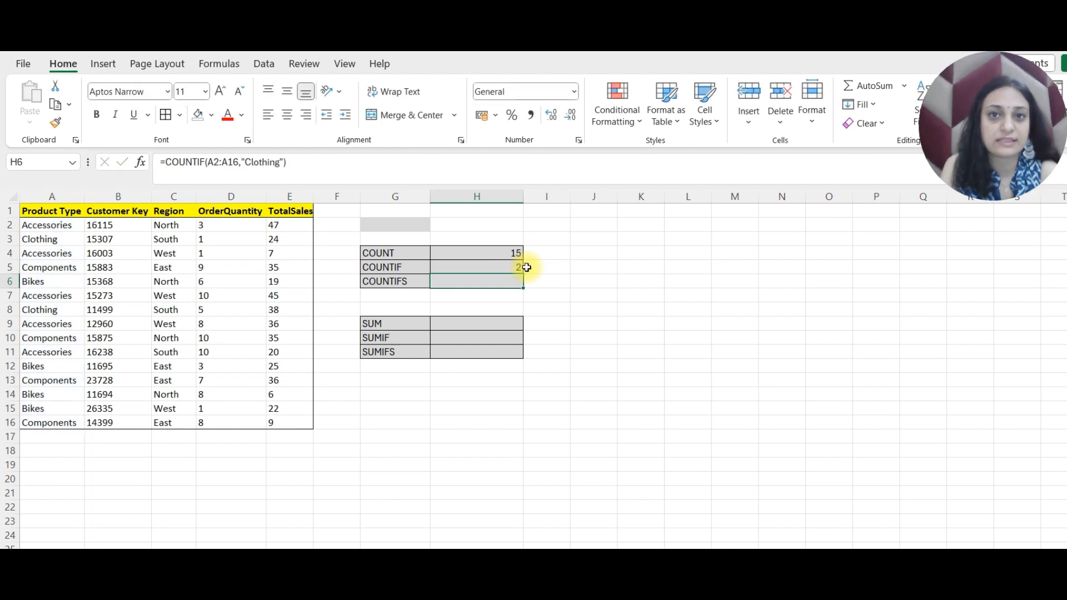
Check the COUNTIF result in H5 against the Clothing entries in the Product Type column
left_click(453, 266)
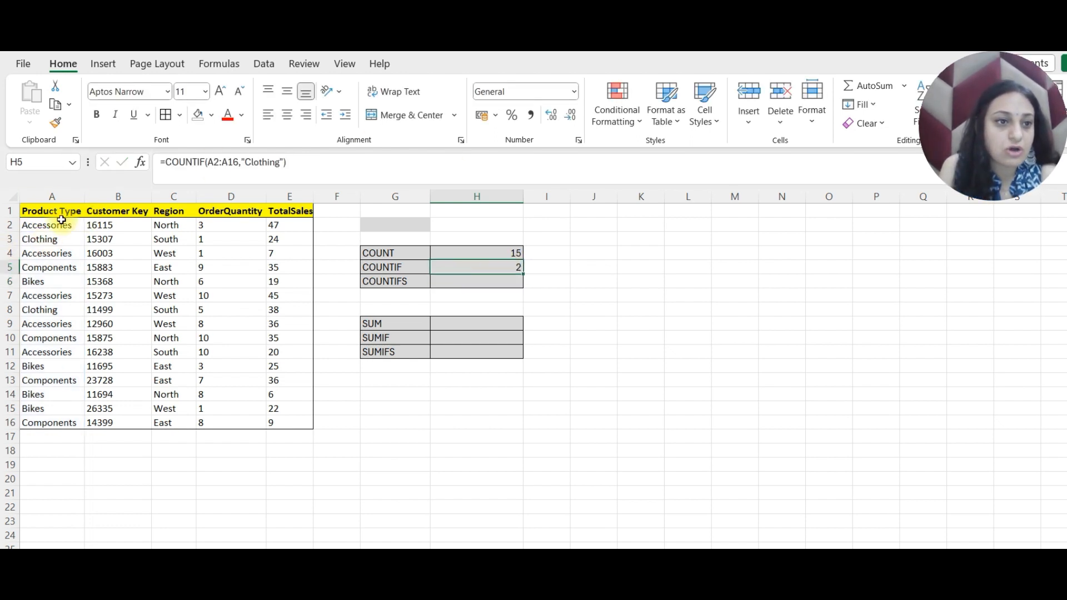
left_click_drag(62, 224, 65, 421)
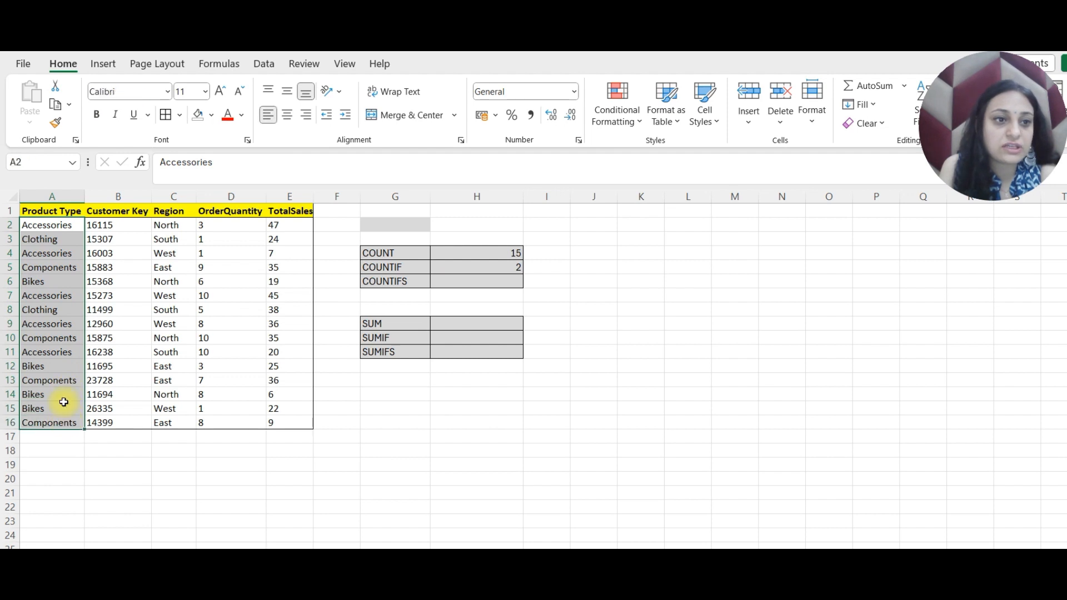
left_click(45, 239)
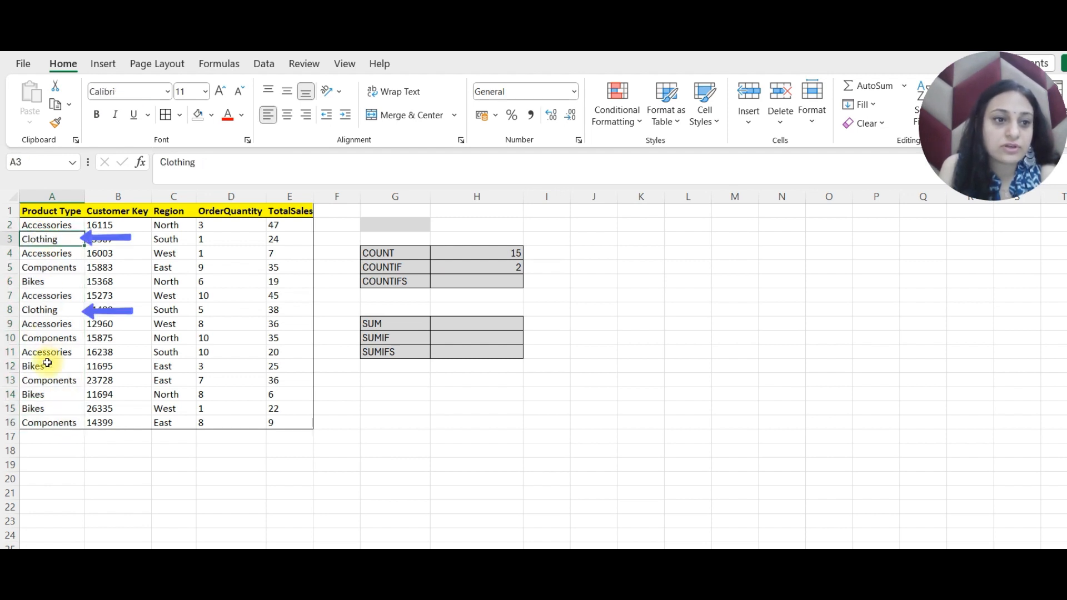
left_click(33, 309)
Replace the "Clothing" criterion in the H5 formula with a reference to G2, making it =COUNTIF(A2:A16,G2)
left_click(512, 267)
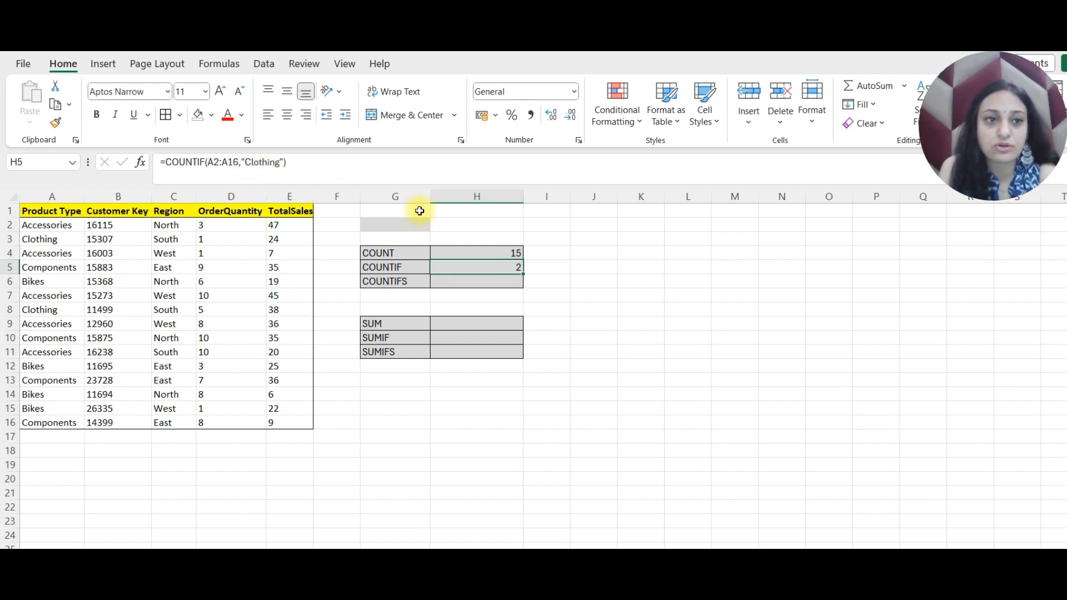
left_click_drag(241, 162, 291, 162)
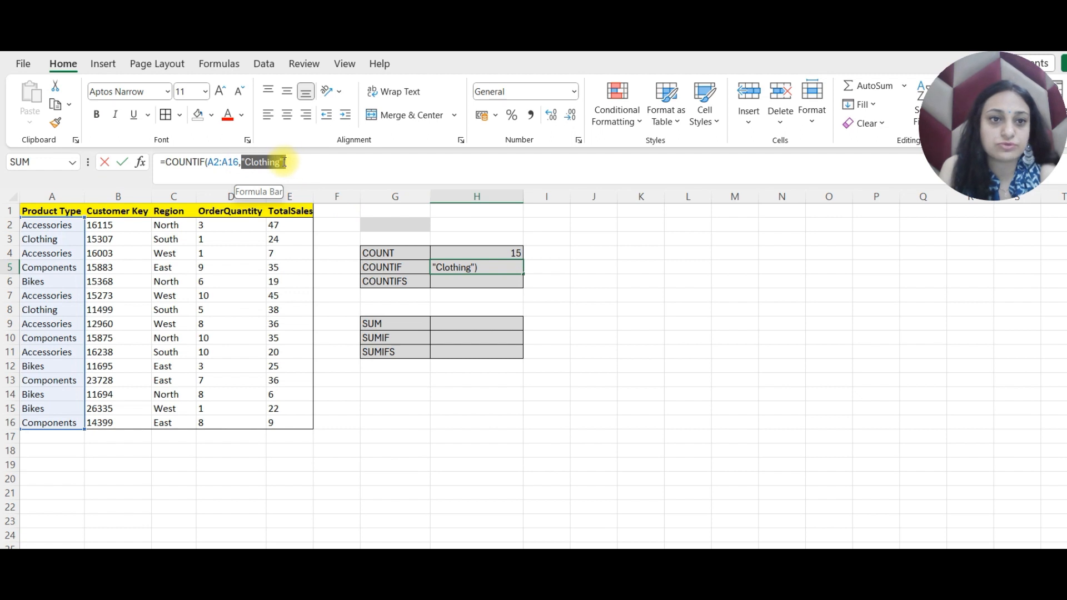
type("G2")
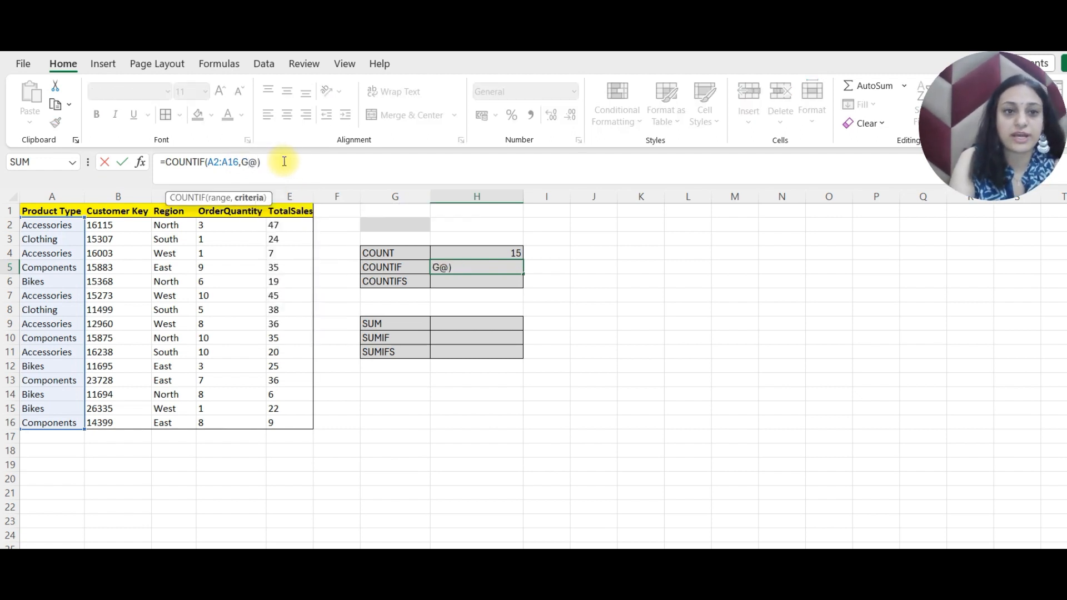
key("BackSpace")
type("2")
key("Return")
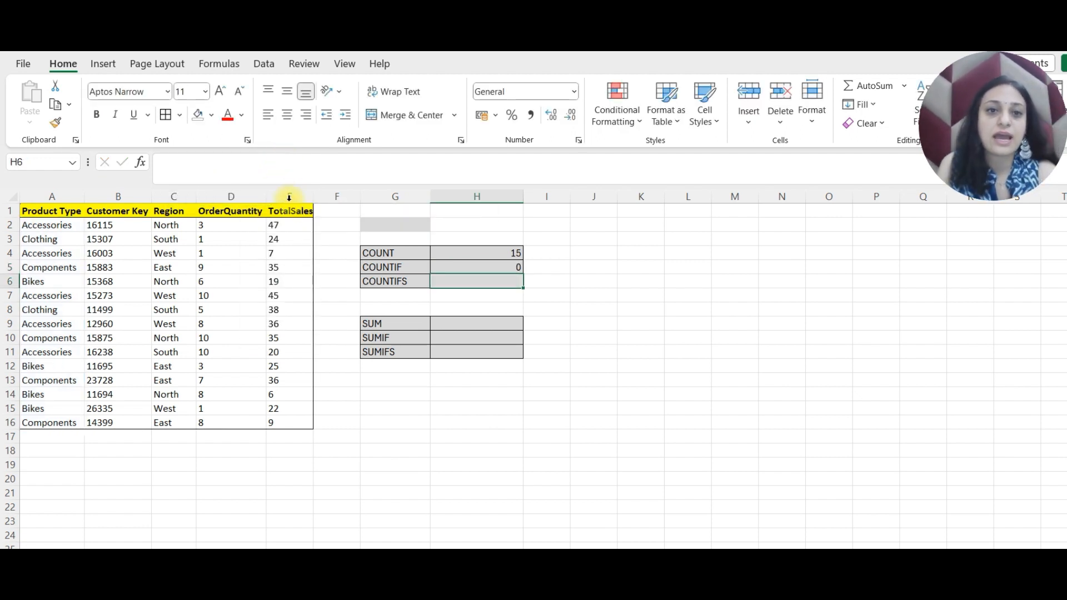
Enter Bikes as the criterion in cell G2 and check the COUNTIF formula in H5
left_click(378, 229)
type("Bikes")
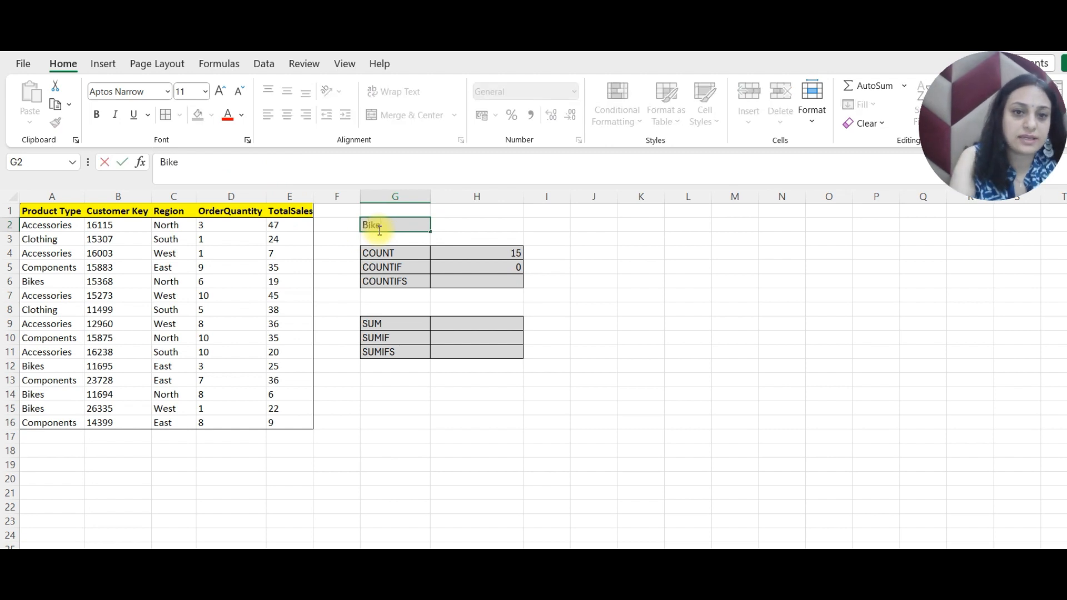
key("Return")
left_click(476, 268)
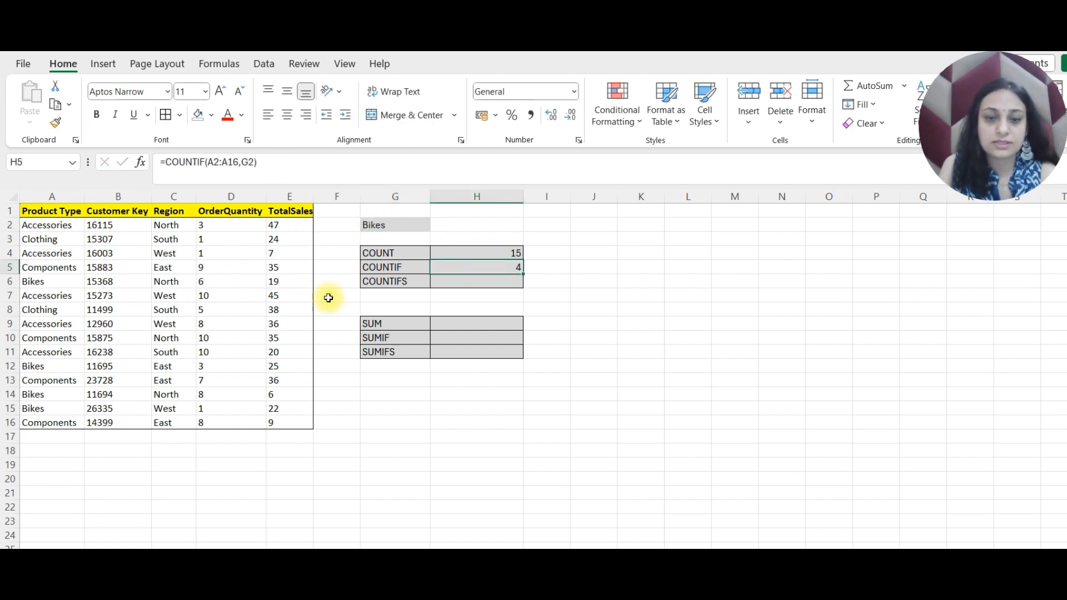
Replace the criterion in cell G2 with Clothing
left_click(377, 223)
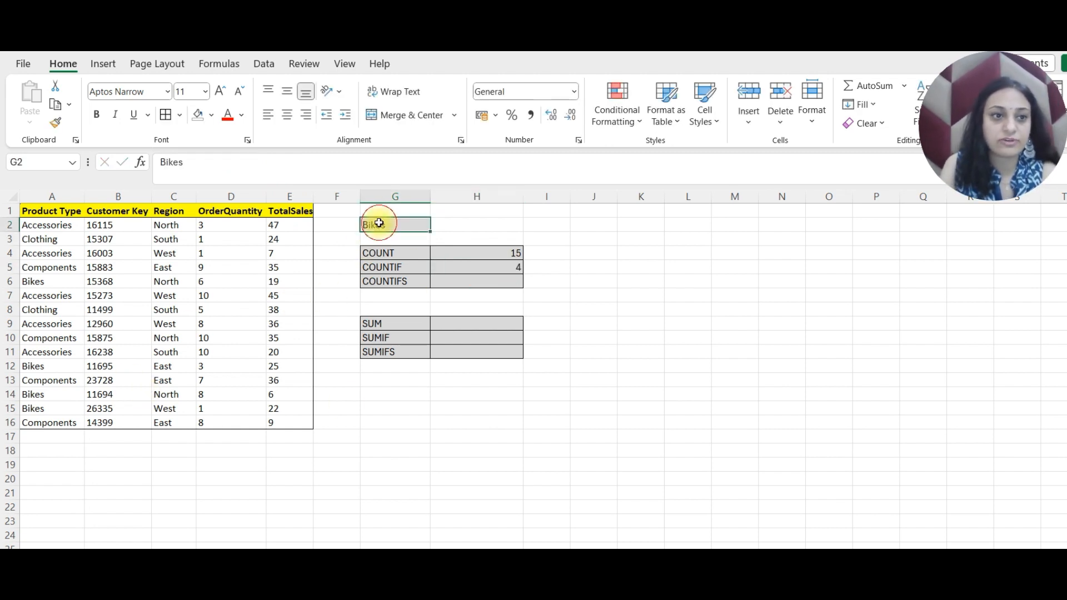
type("Clothing")
key("Return")
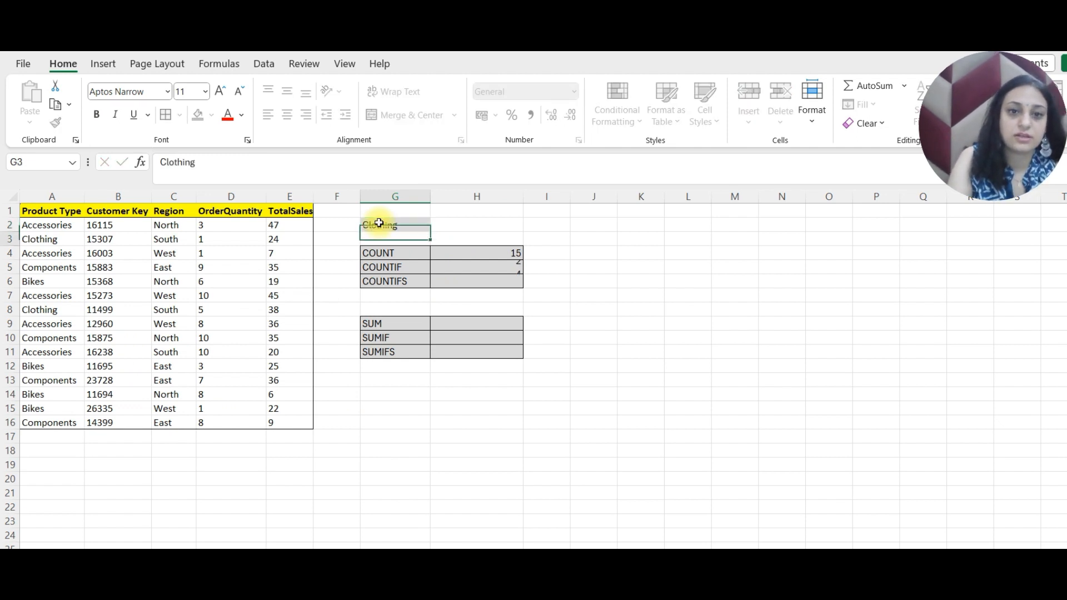
left_click(373, 223)
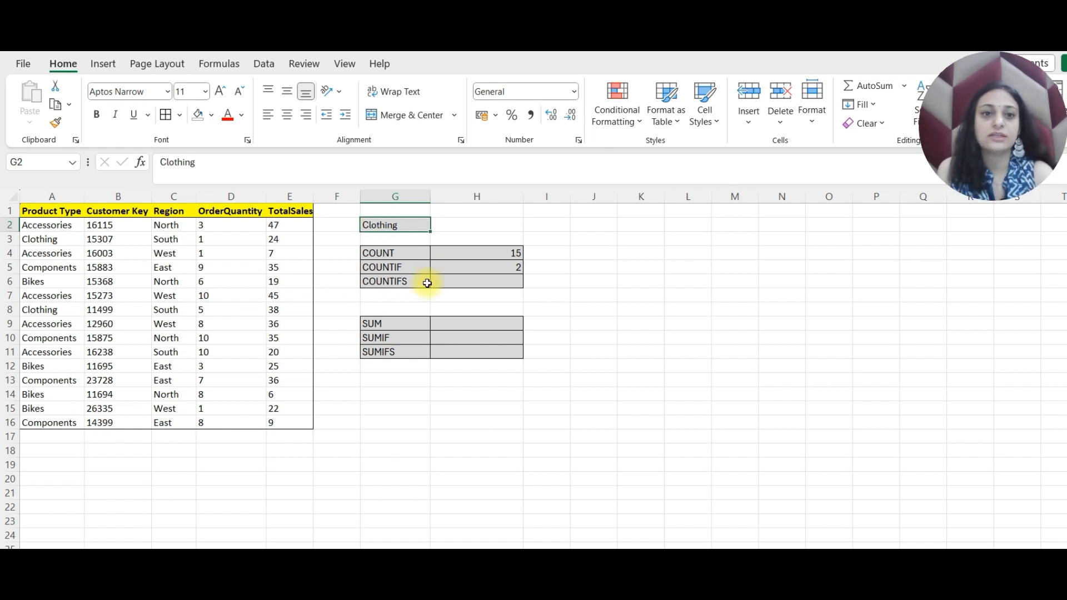
Enter =COUNTIFS(A1:A16,"Accessories",C1:C16,"North") in cell H6 to count the Accessories rows in the North region
left_click(403, 281)
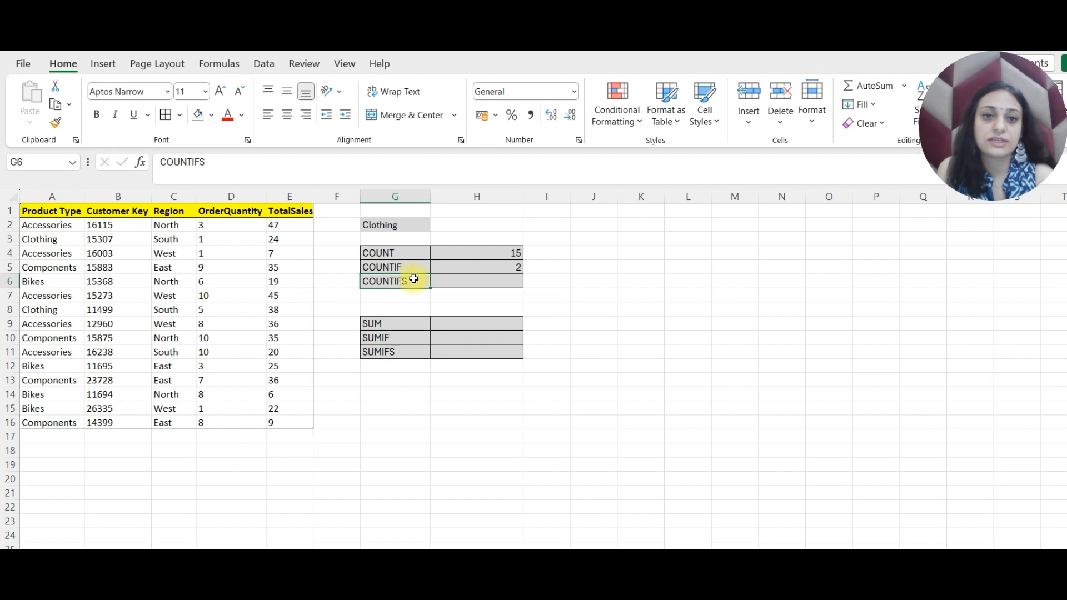
double_click(445, 281)
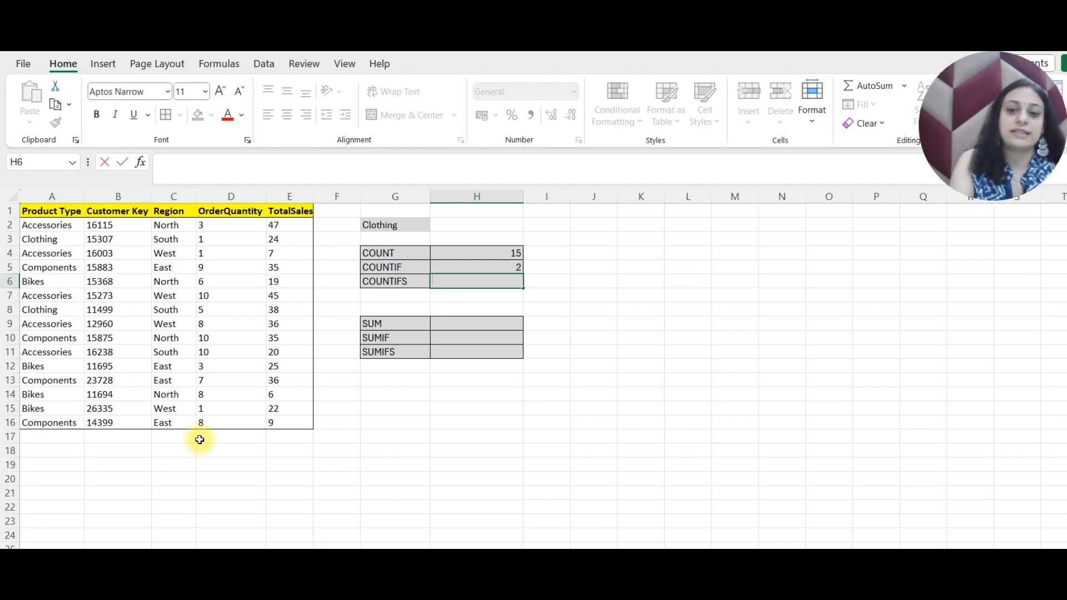
type("=COUNTI")
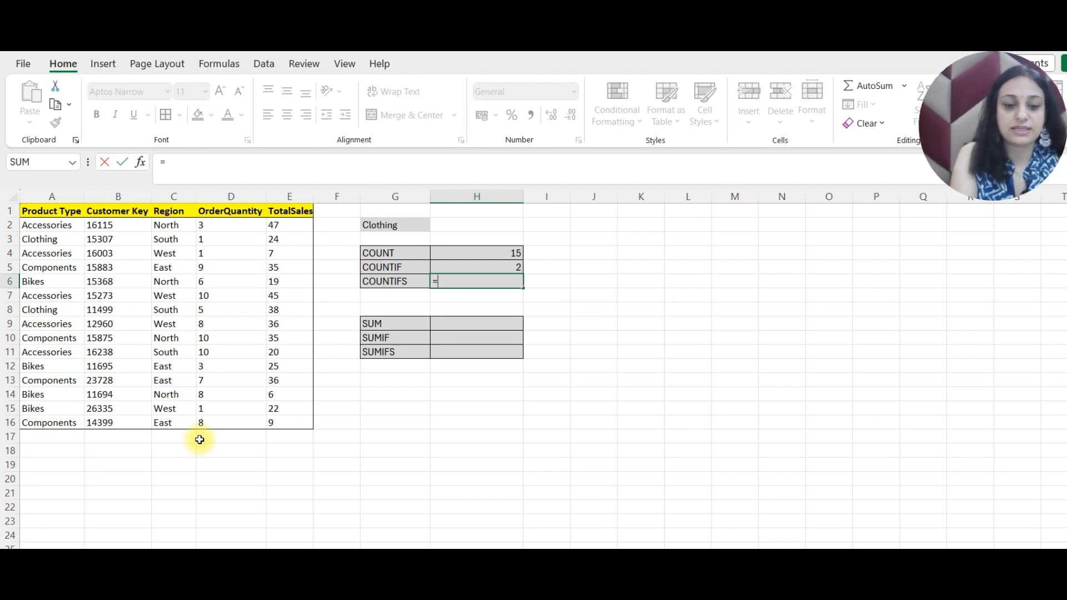
type("FS(")
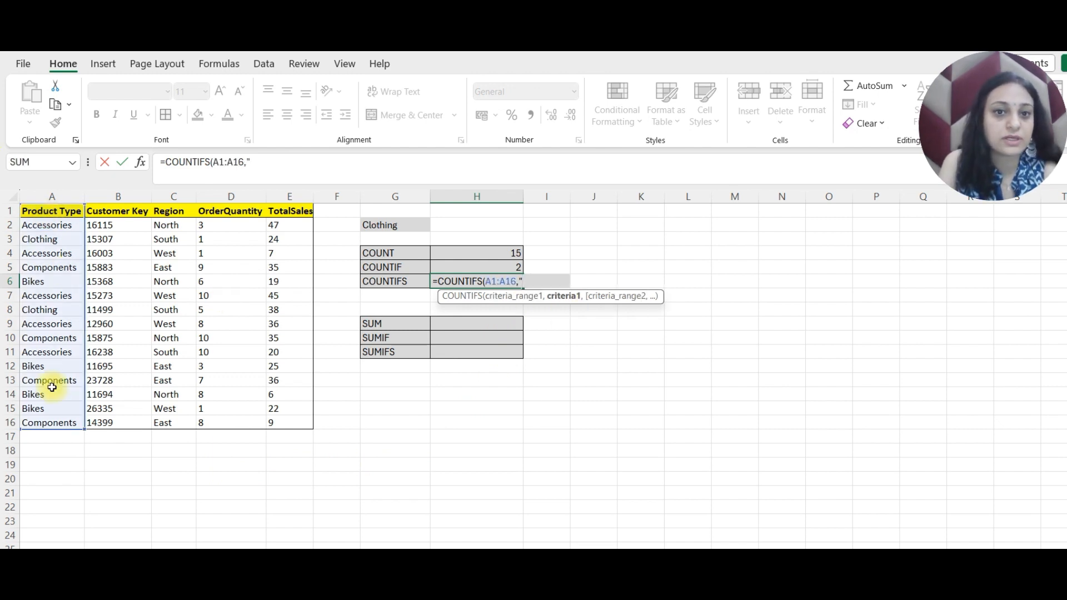
type("A")
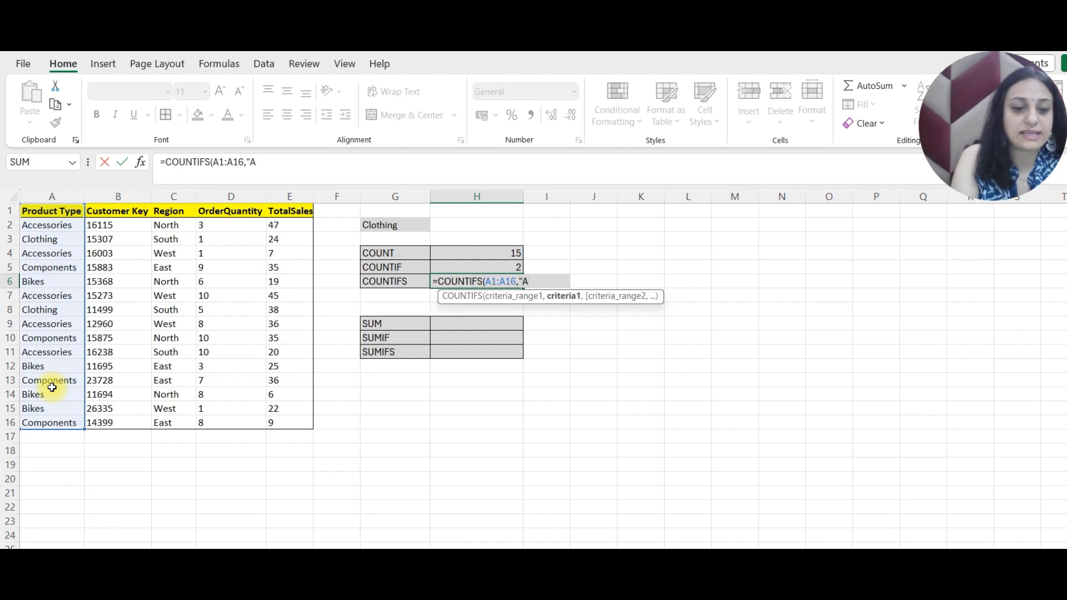
type("ccessories\",")
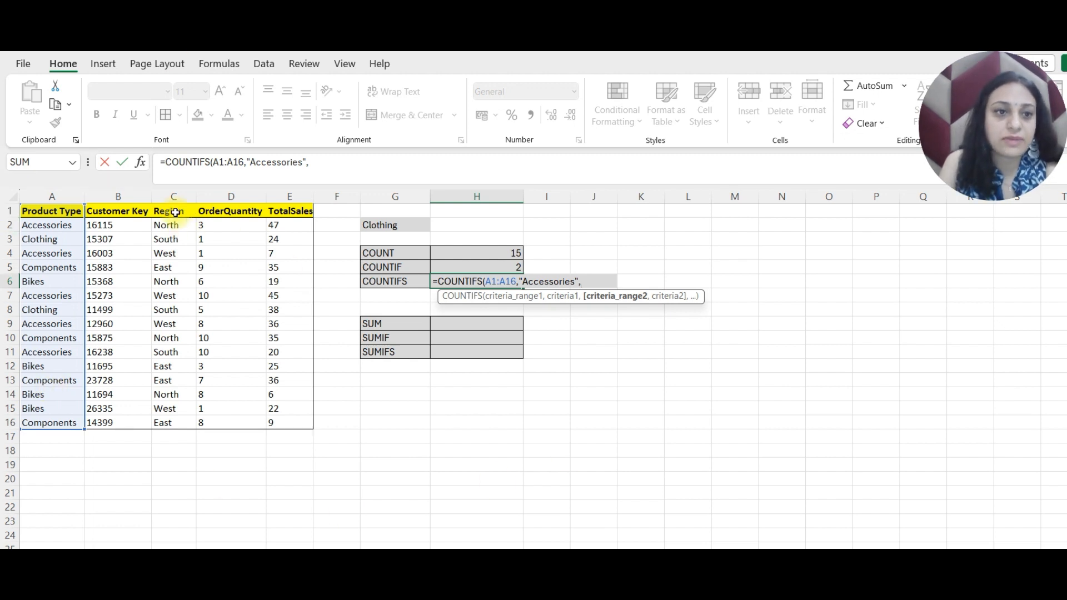
left_click_drag(173, 211, 174, 422)
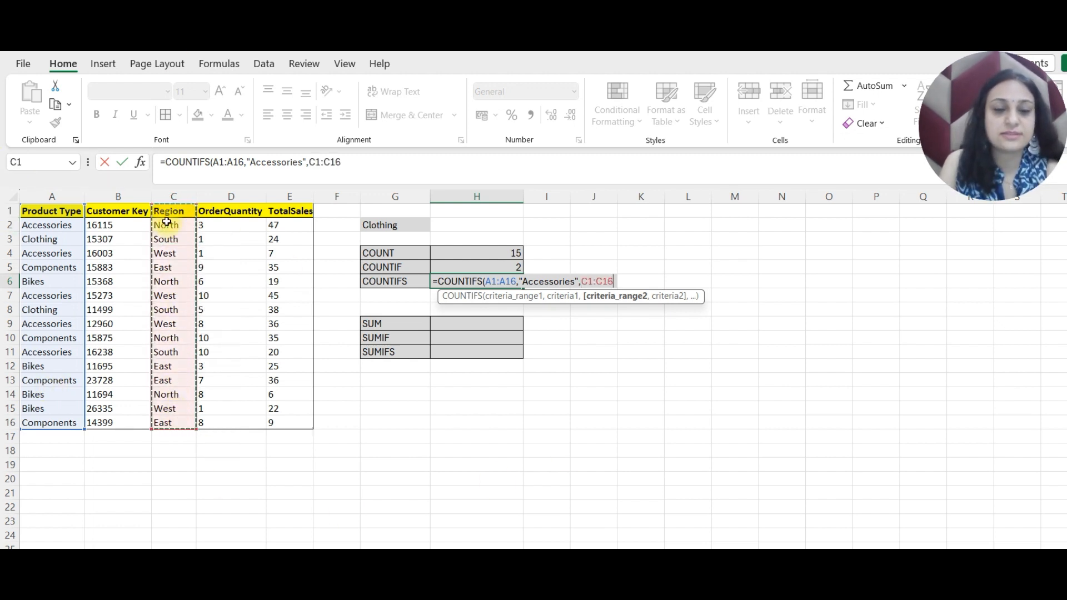
type(",")
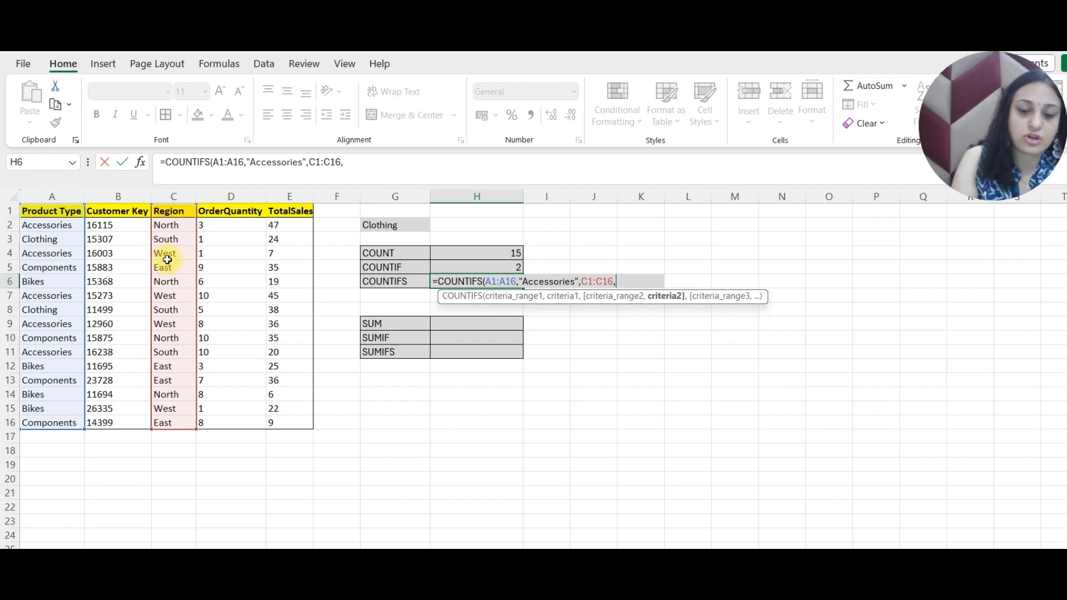
type("\"")
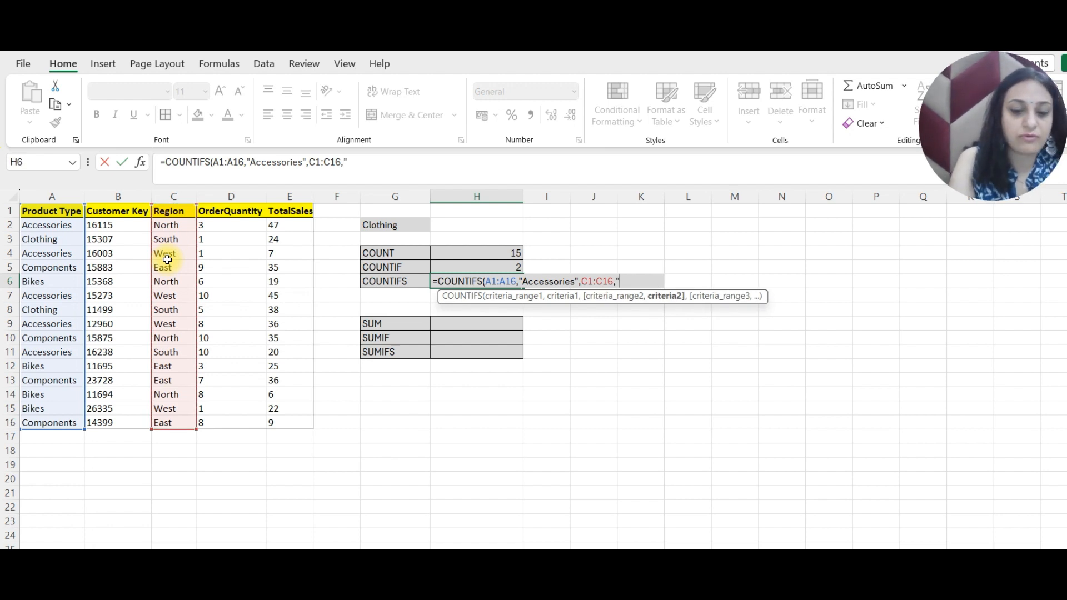
type("North")
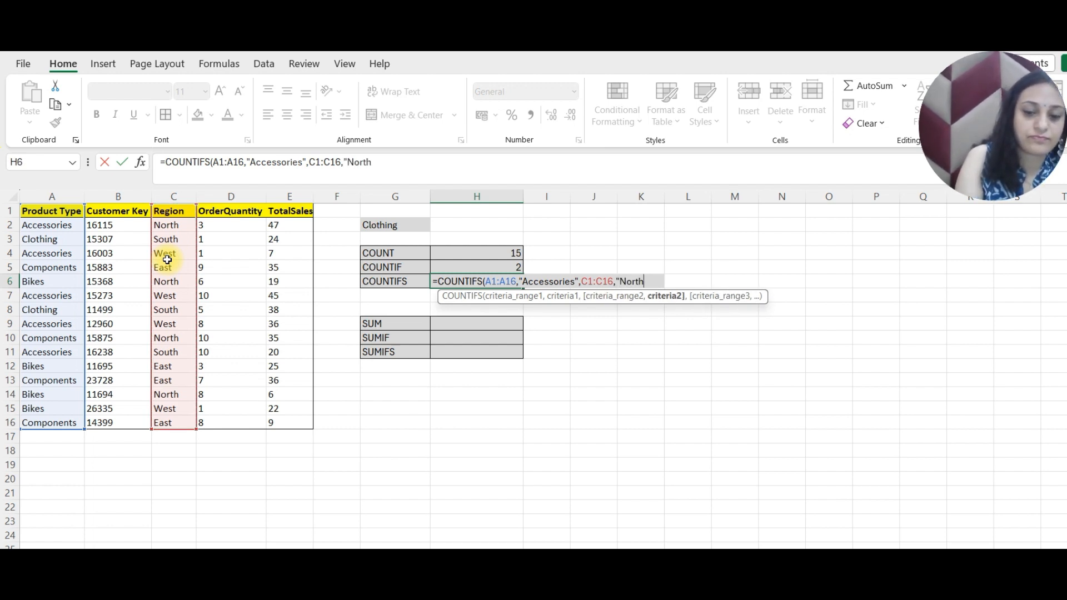
type("\"")
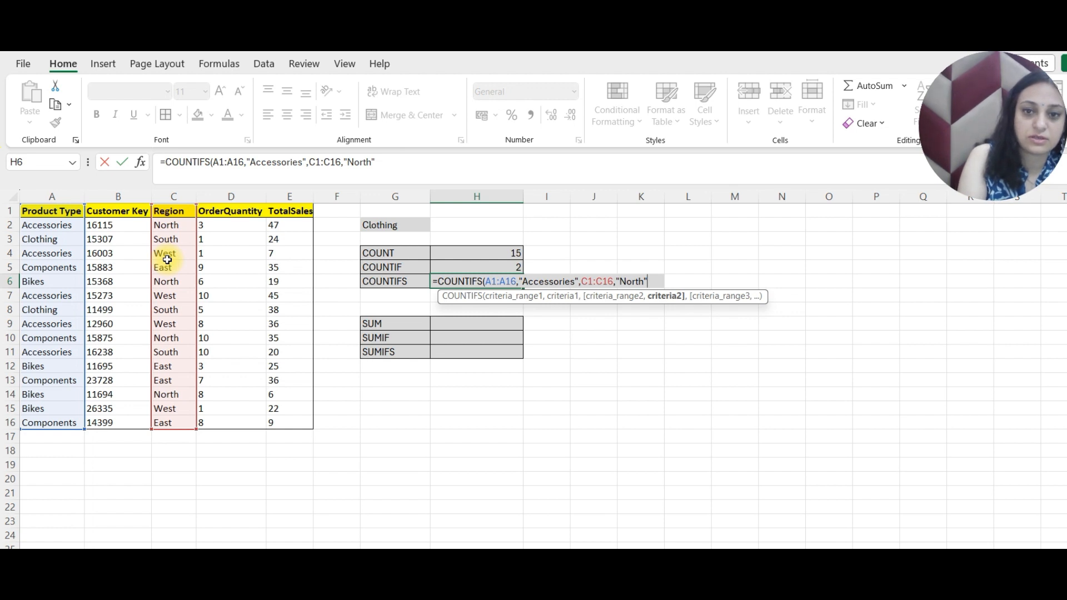
type(")")
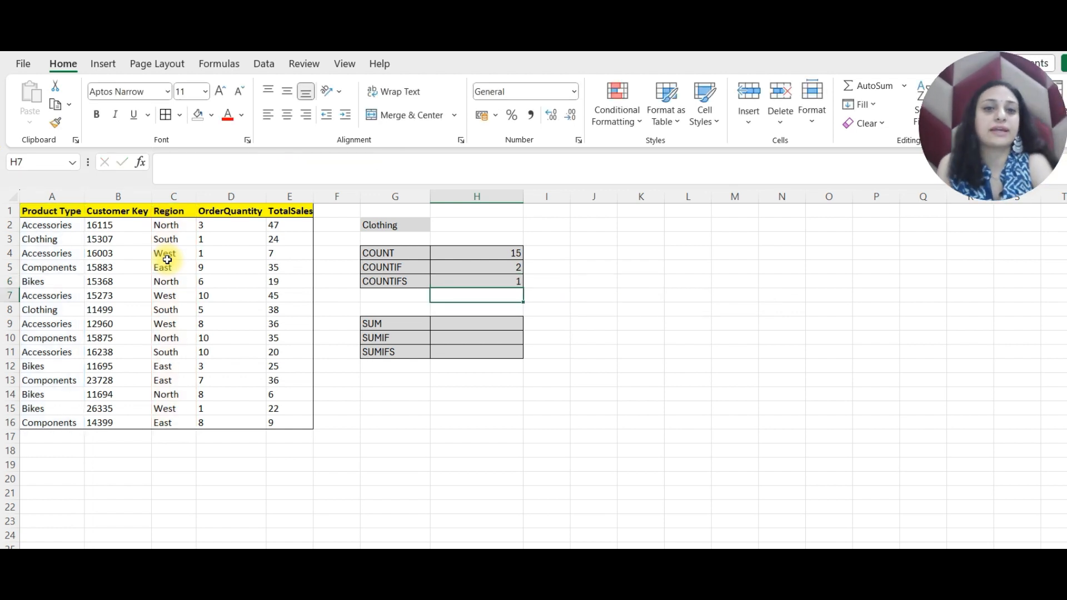
Filter the sales table to the Accessories product type to check the COUNTIFS result, and remove the filter
left_click(73, 213)
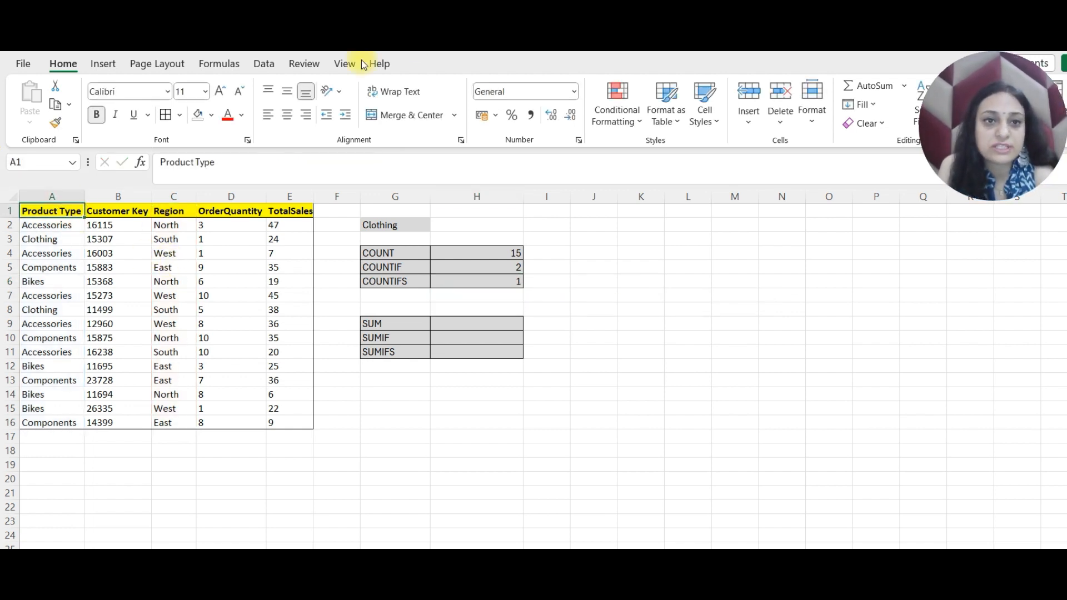
left_click(264, 64)
left_click(633, 97)
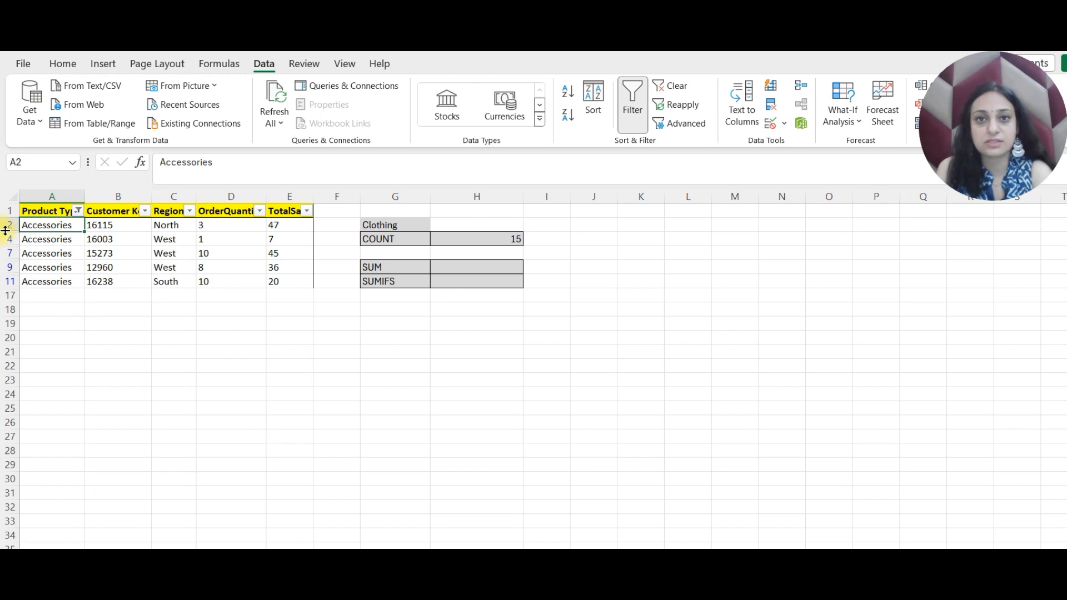
left_click(114, 211)
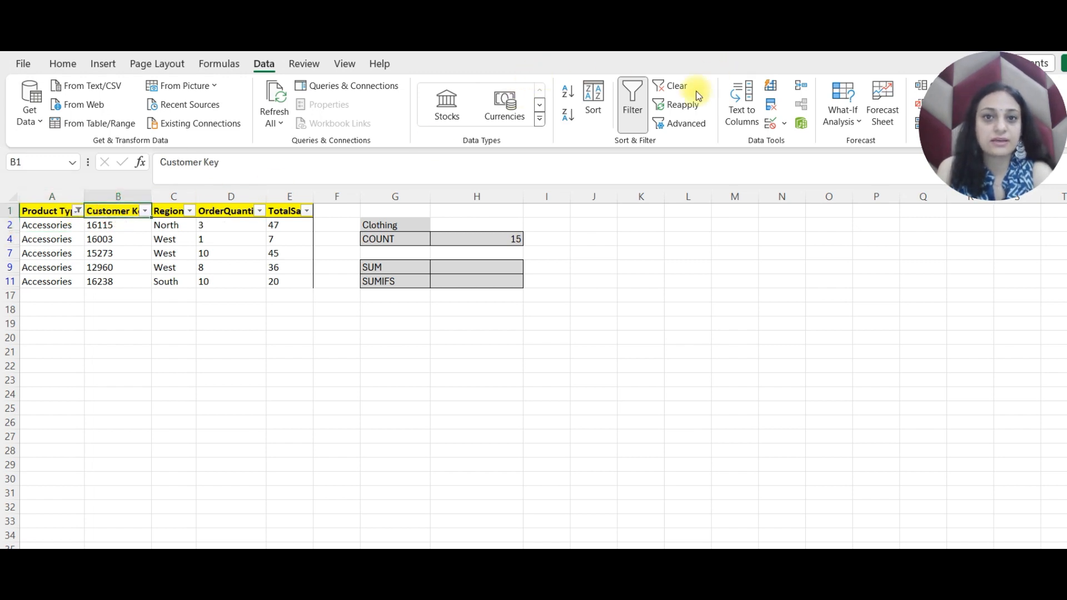
left_click(622, 116)
Change the region criterion in the H6 COUNTIFS formula to "West"
left_click(470, 284)
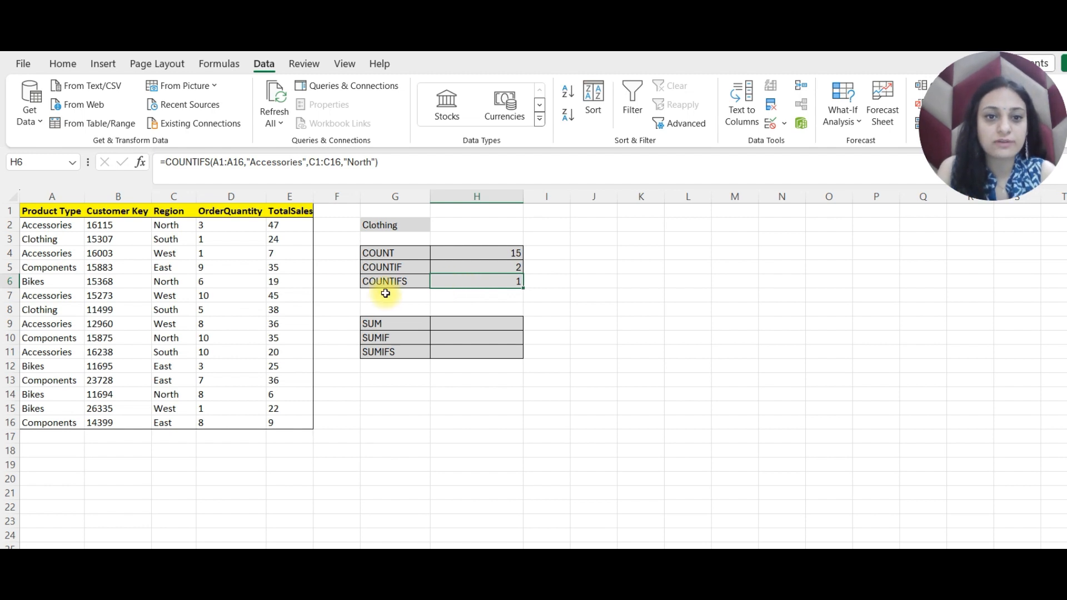
left_click(390, 283)
left_click(470, 283)
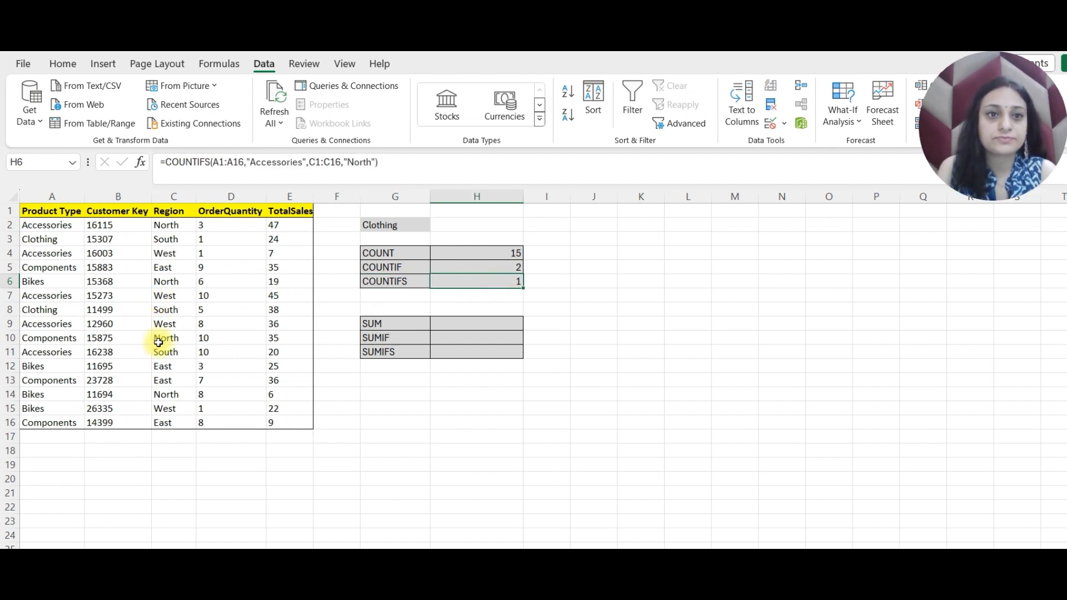
double_click(358, 161)
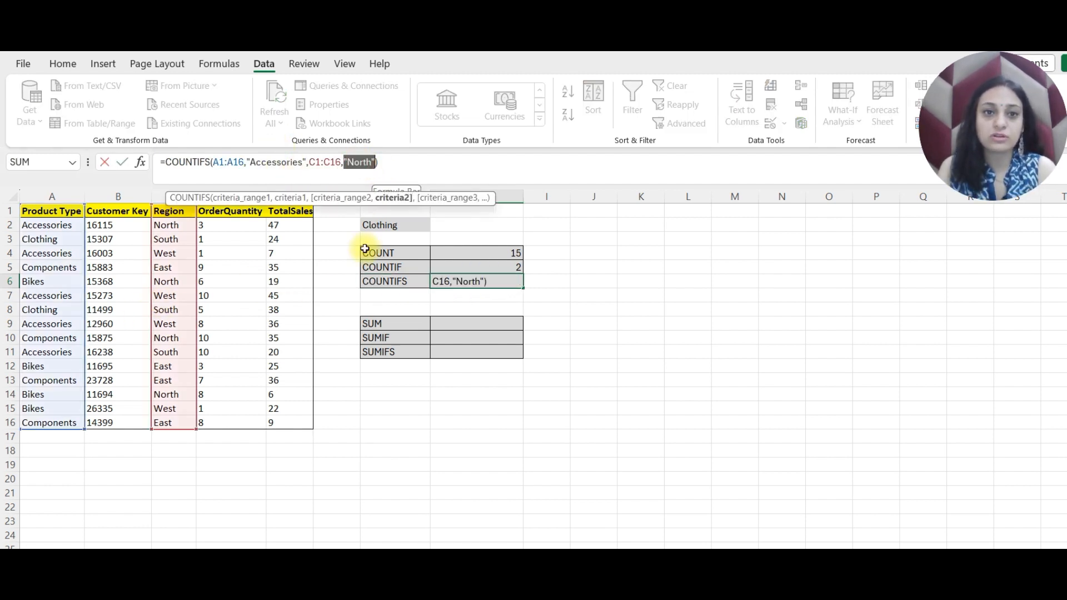
type("West\"")
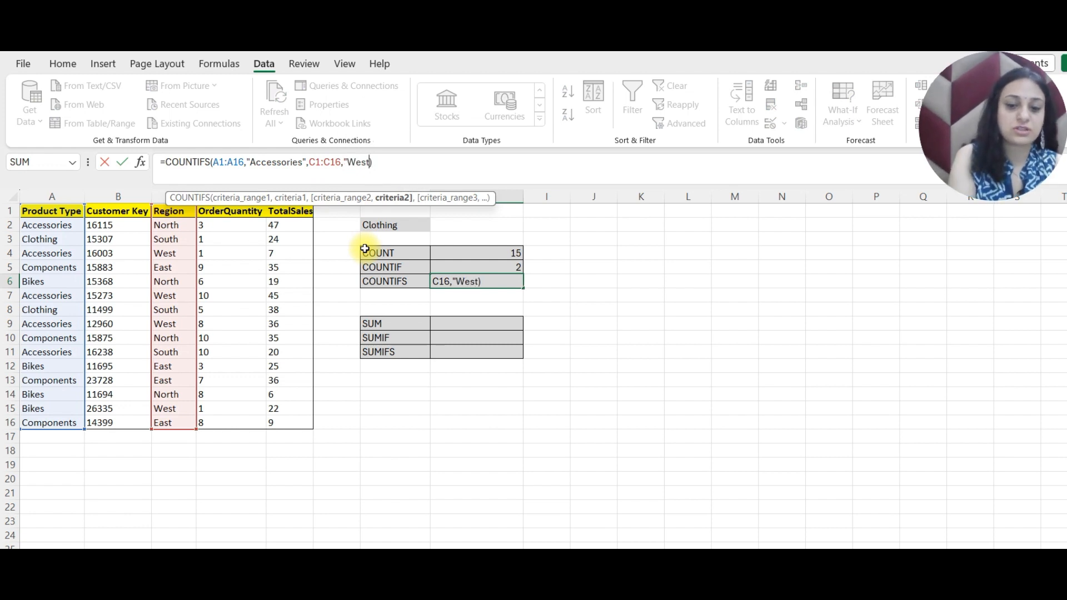
Add the OrderQuantity range D1:D16 with the criterion "<10" as a third condition in the H6 COUNTIFS formula
type(",")
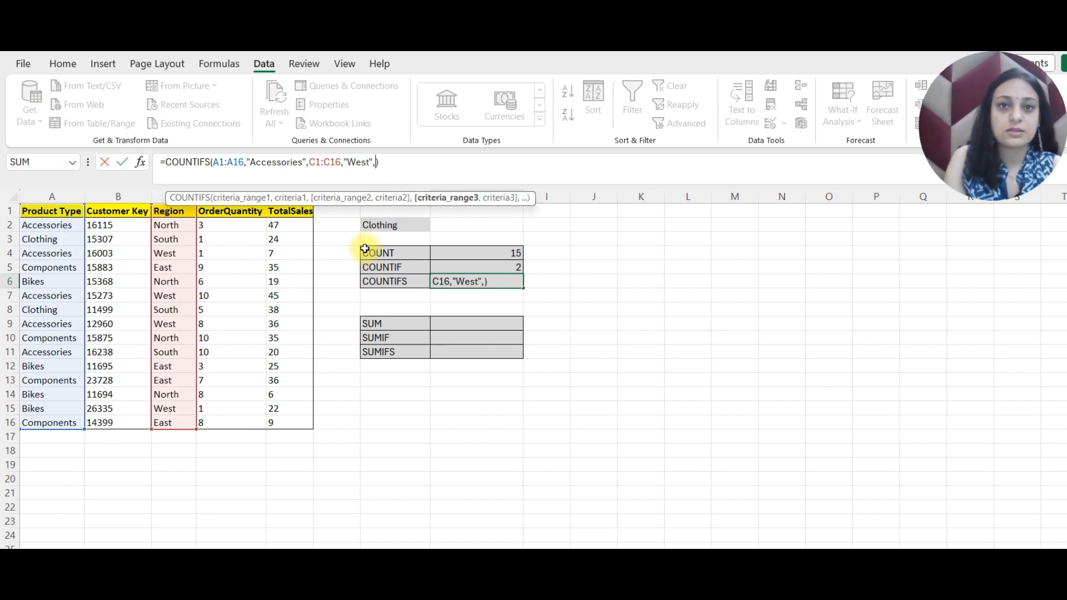
left_click_drag(241, 212, 246, 416)
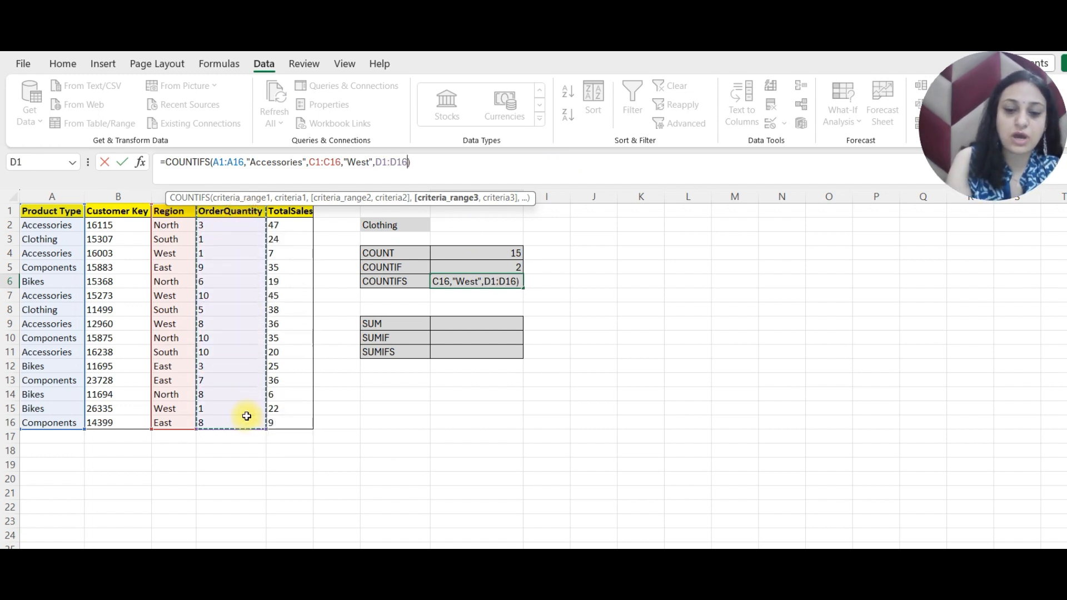
type(",")
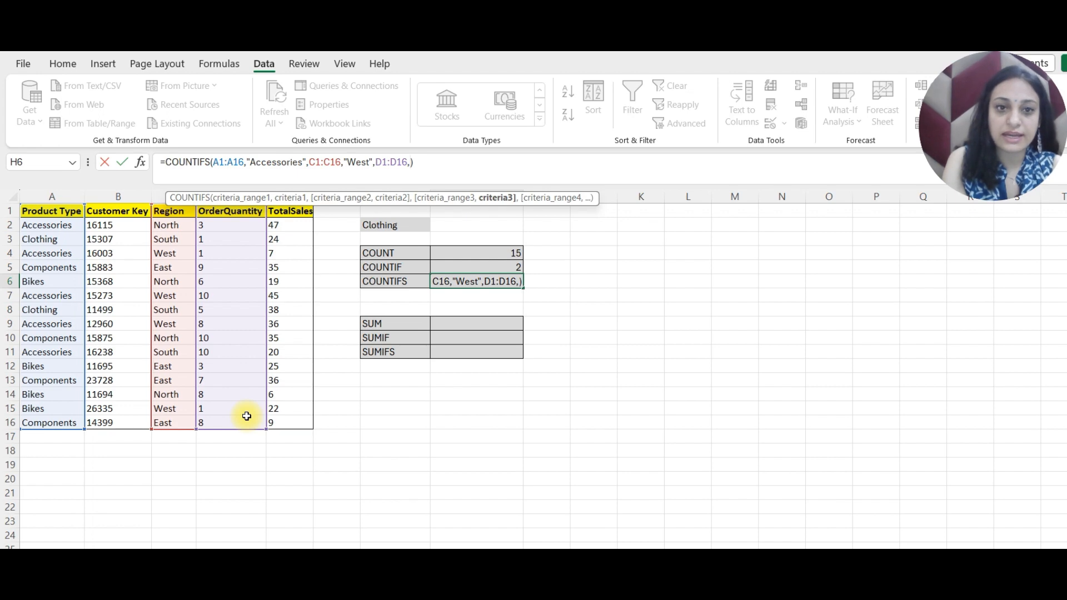
type("\",10")
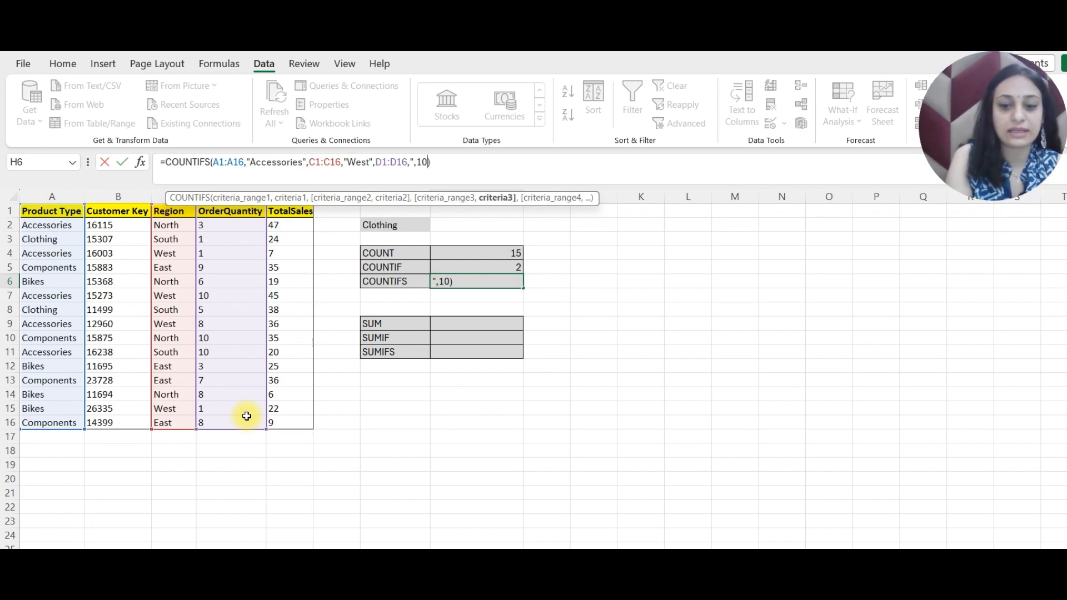
type("\"<10")
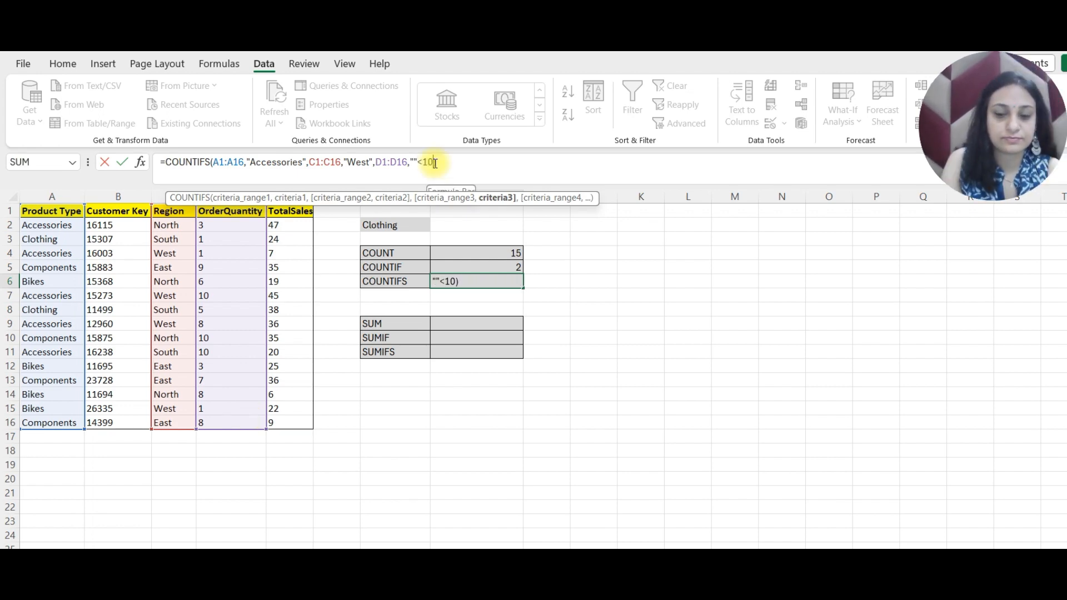
type("\"<10\"")
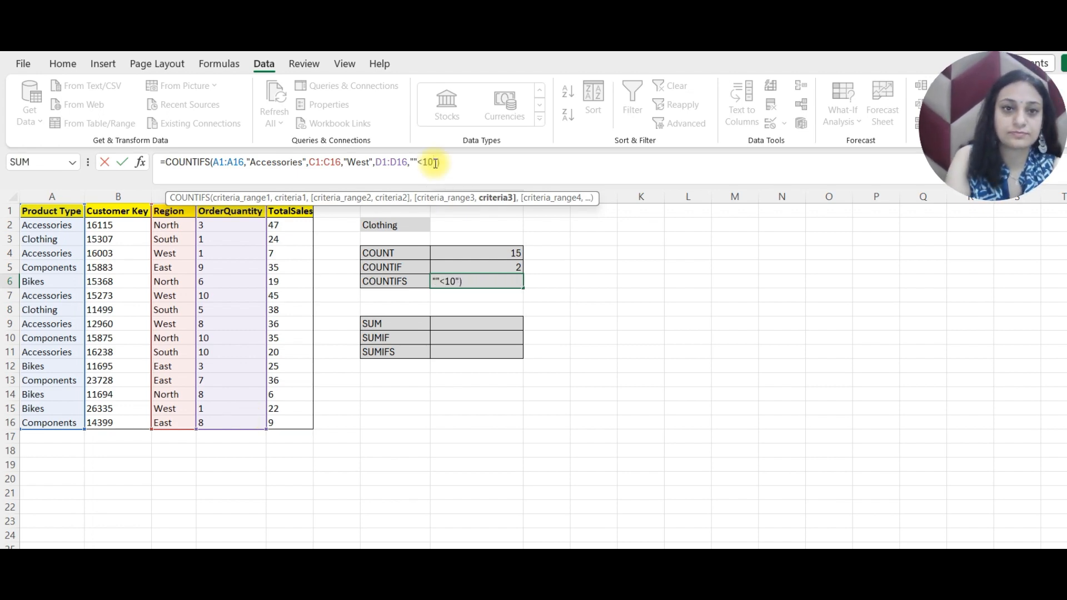
left_click(418, 164)
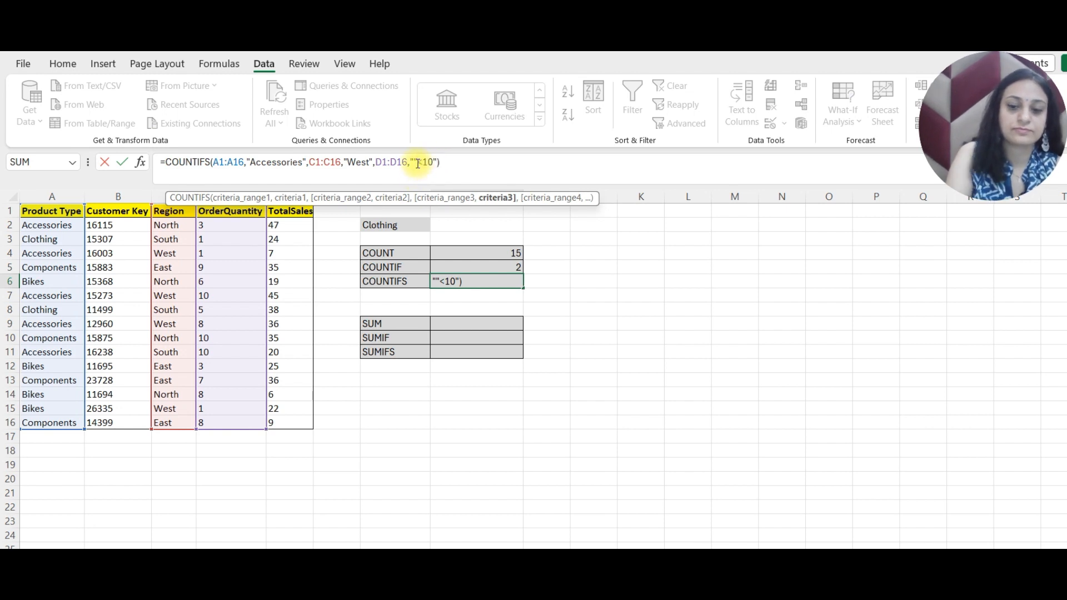
key("BackSpace")
key("Return")
left_click(466, 279)
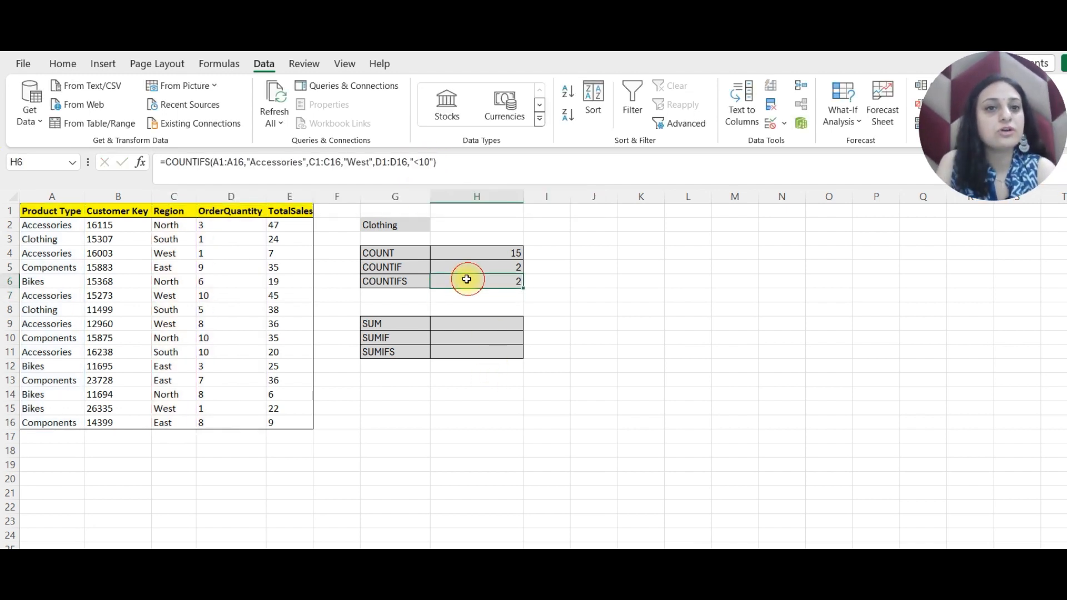
Turn on filtering for the sales table and show only the Accessories rows in the Product Type column
left_click(25, 211)
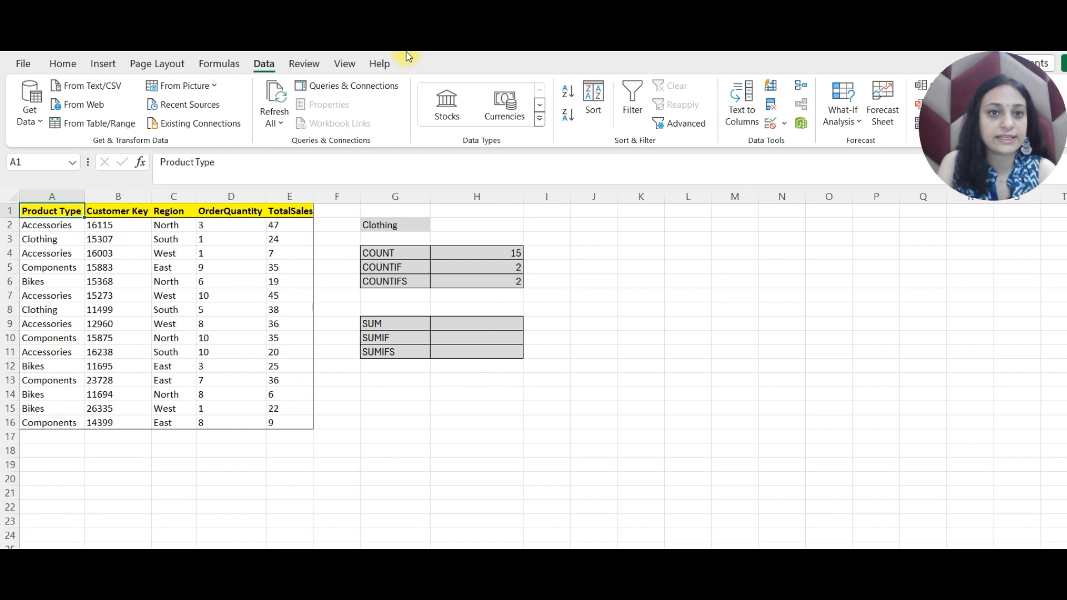
left_click(637, 99)
left_click(78, 211)
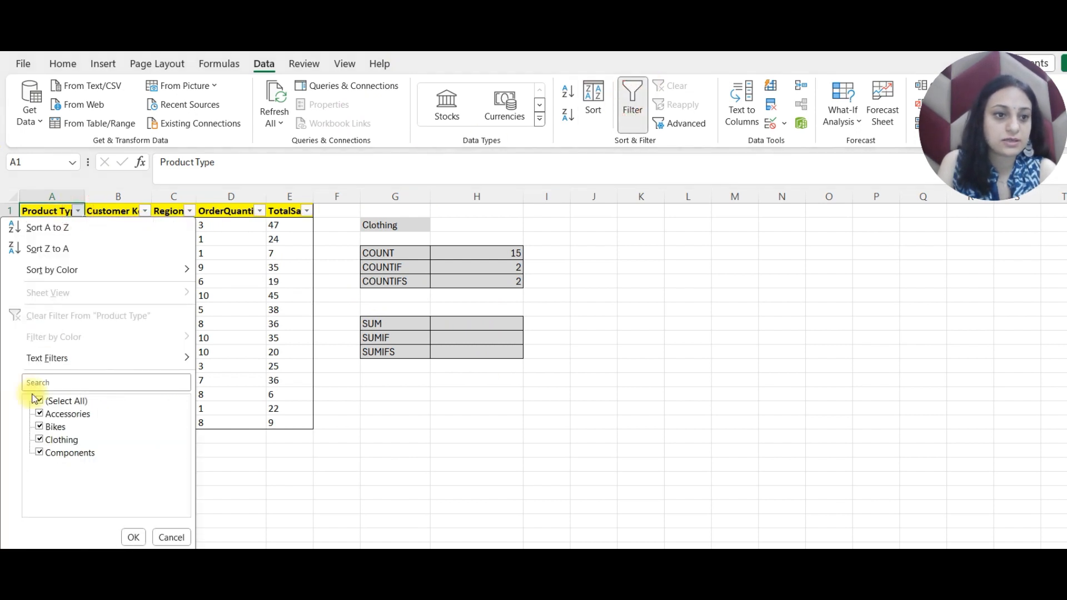
left_click(66, 401)
left_click(61, 414)
left_click(134, 537)
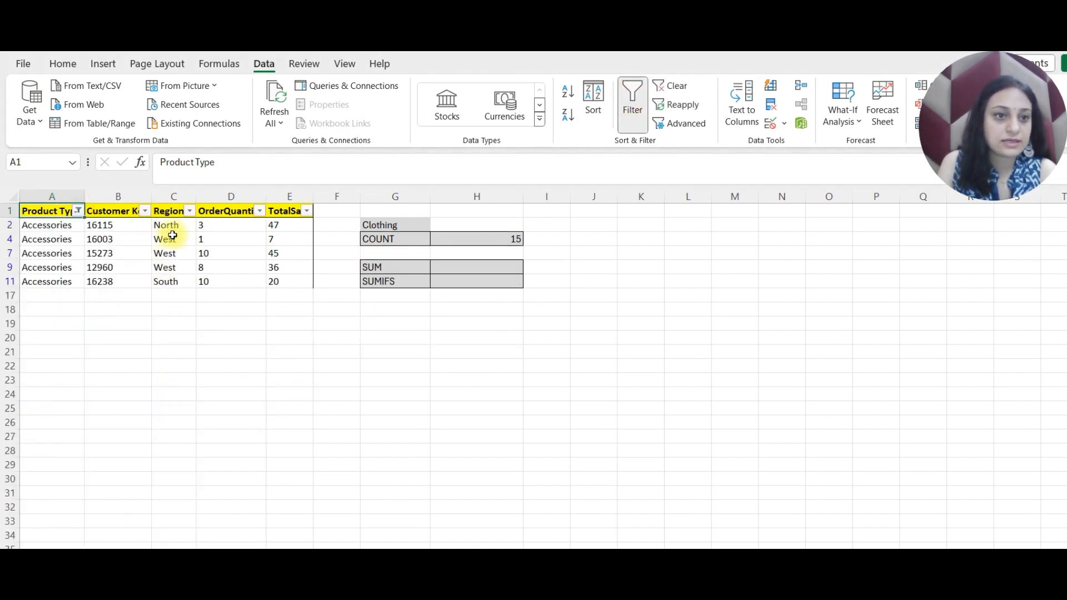
Examine the West rows with order quantities below 10 among the Accessories, and remove the filter from the sales table
left_click_drag(167, 239, 219, 263)
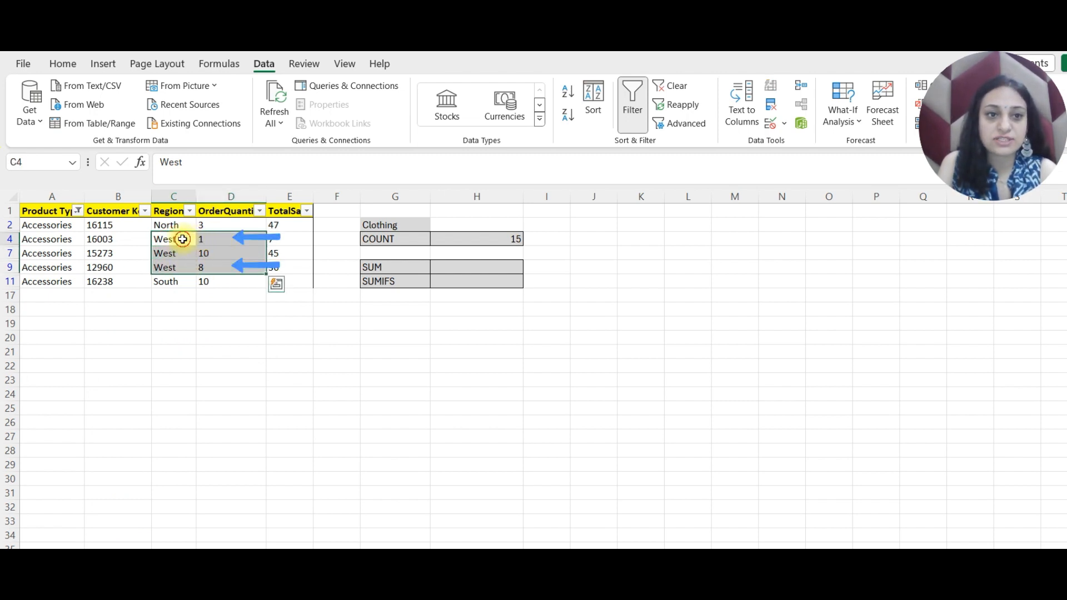
left_click_drag(184, 239, 211, 250)
left_click(219, 240)
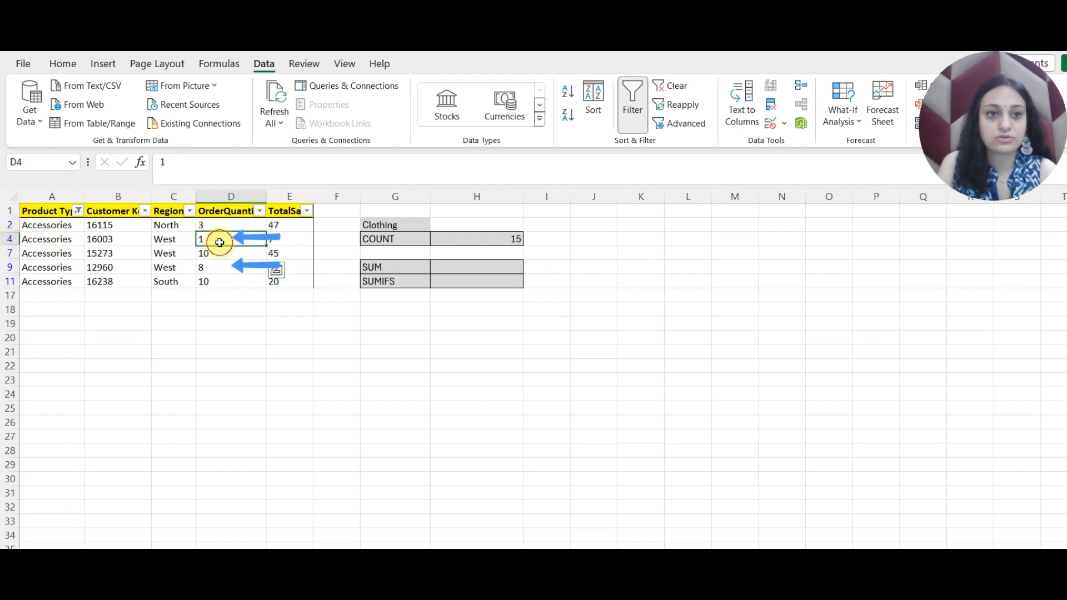
left_click(215, 267)
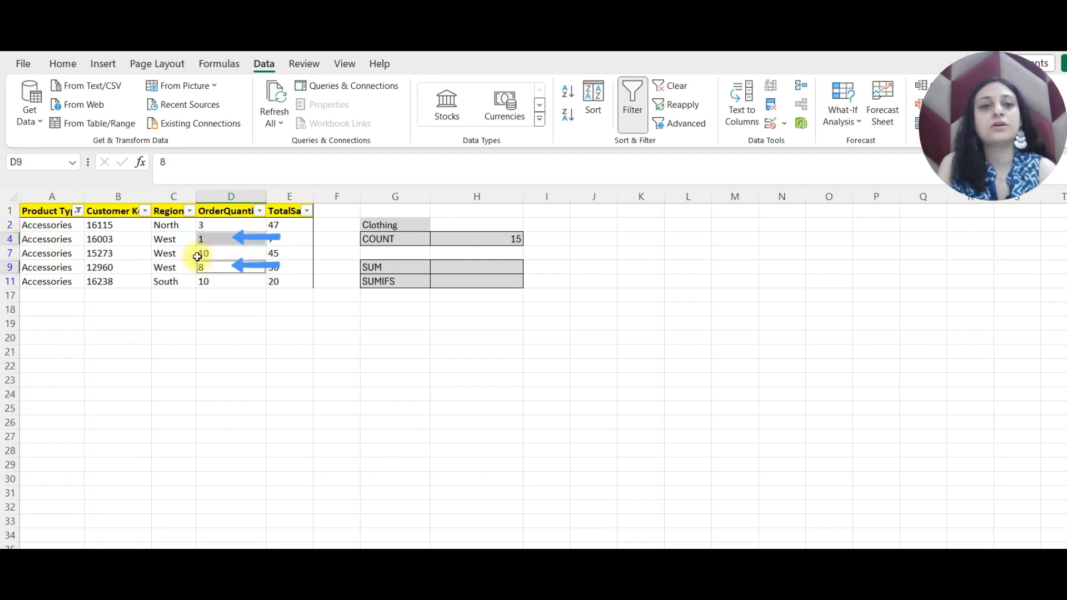
left_click(556, 281)
left_click(632, 97)
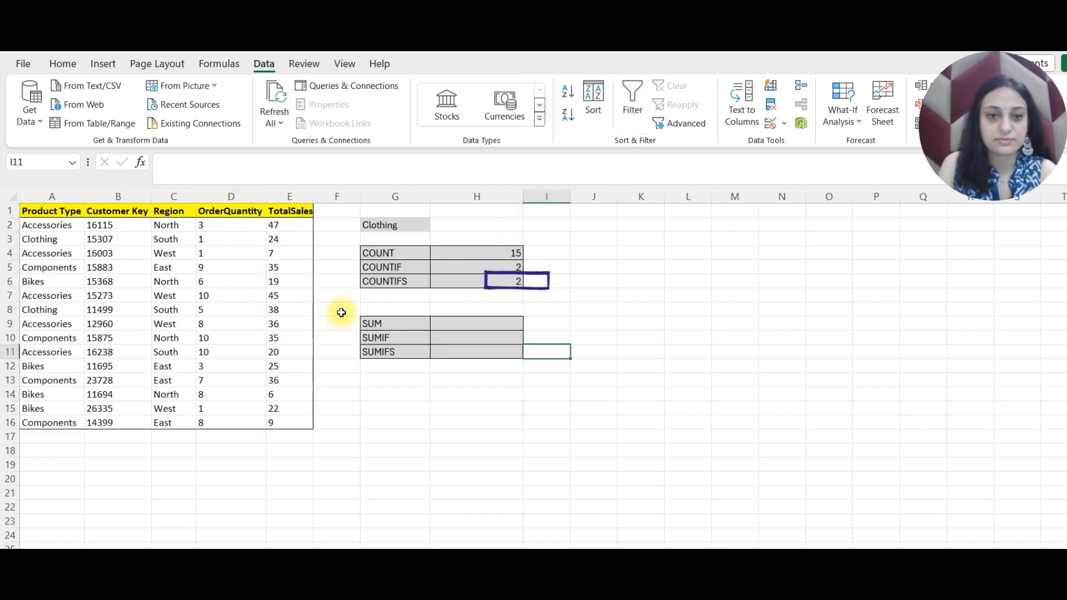
Enter a SUM formula in H9 that totals the TotalSales values E2:E16, and review it against that column
left_click(387, 267)
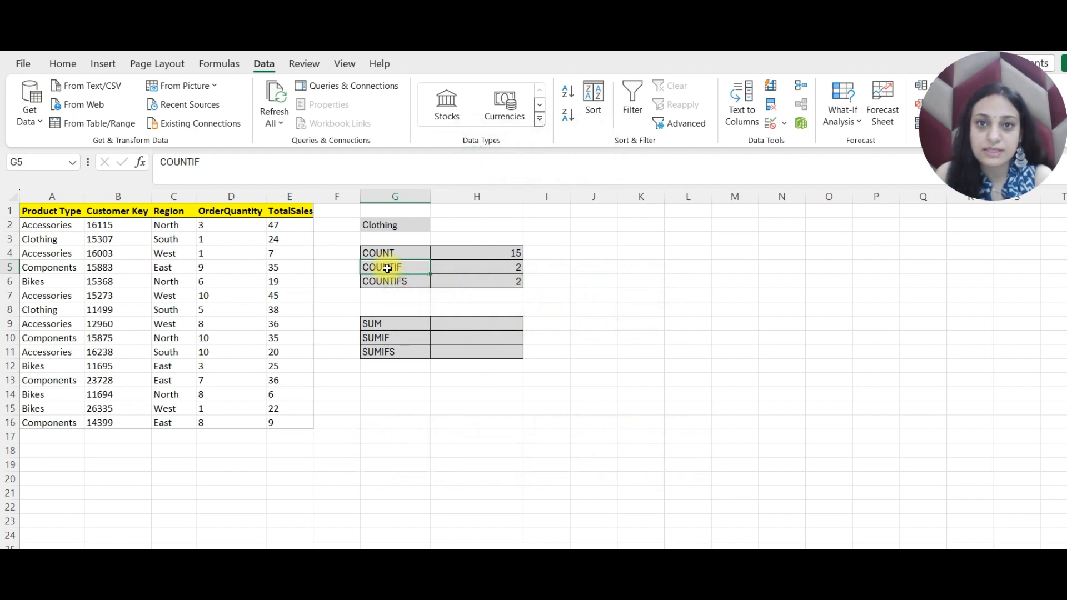
left_click(388, 308)
left_click(417, 326)
left_click(464, 329)
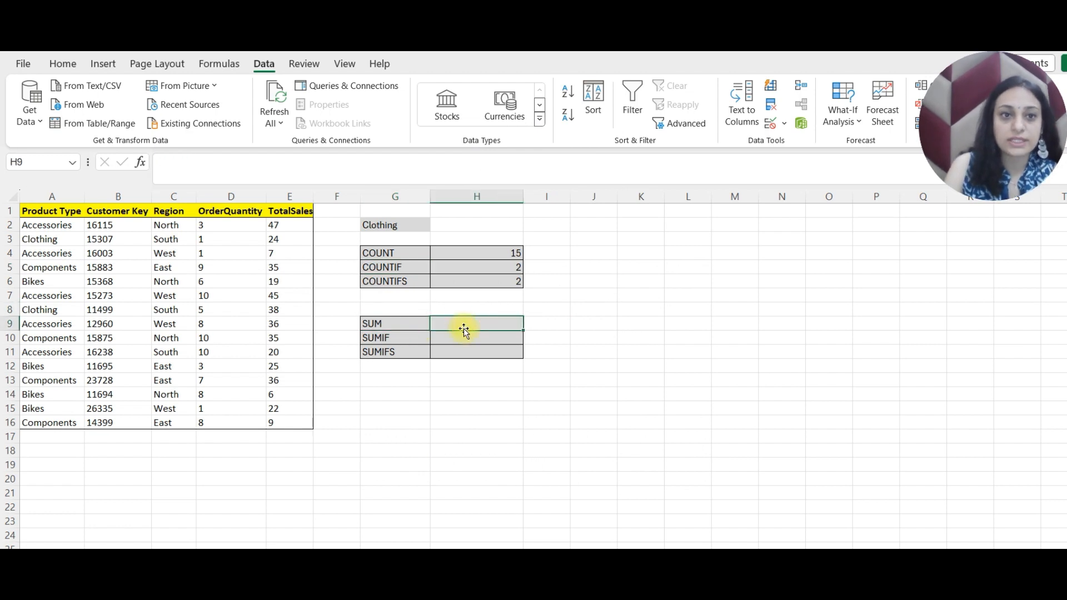
type("=sum(")
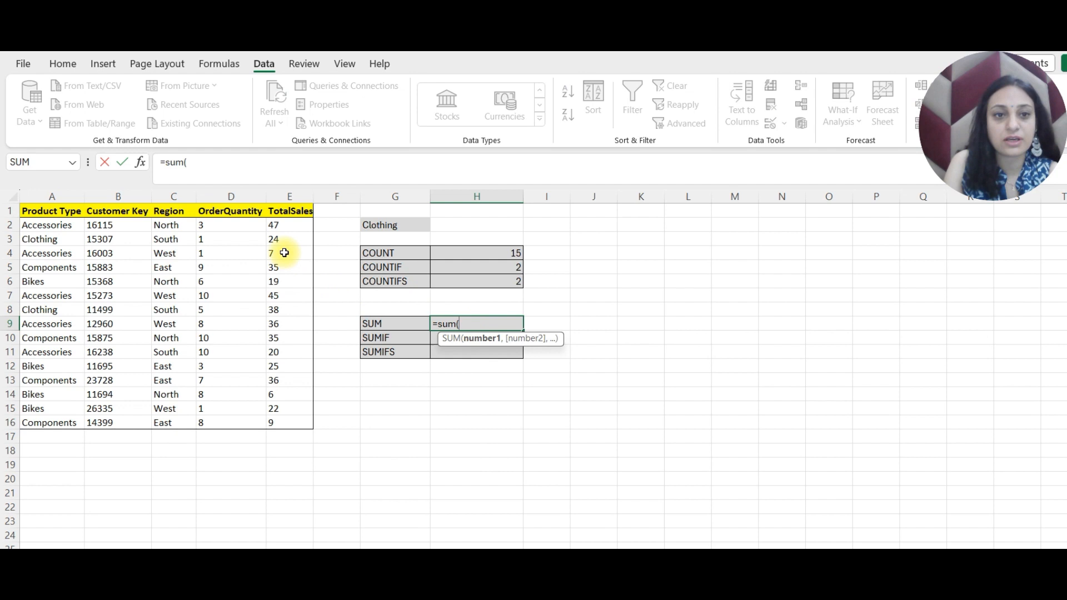
left_click_drag(272, 225, 277, 430)
key("Return")
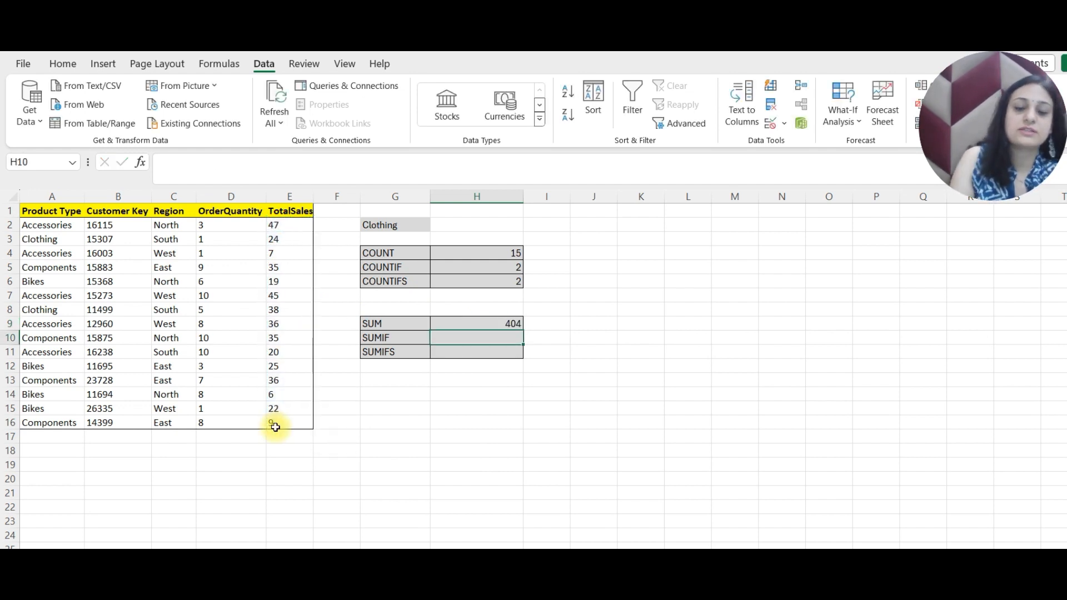
left_click(478, 321)
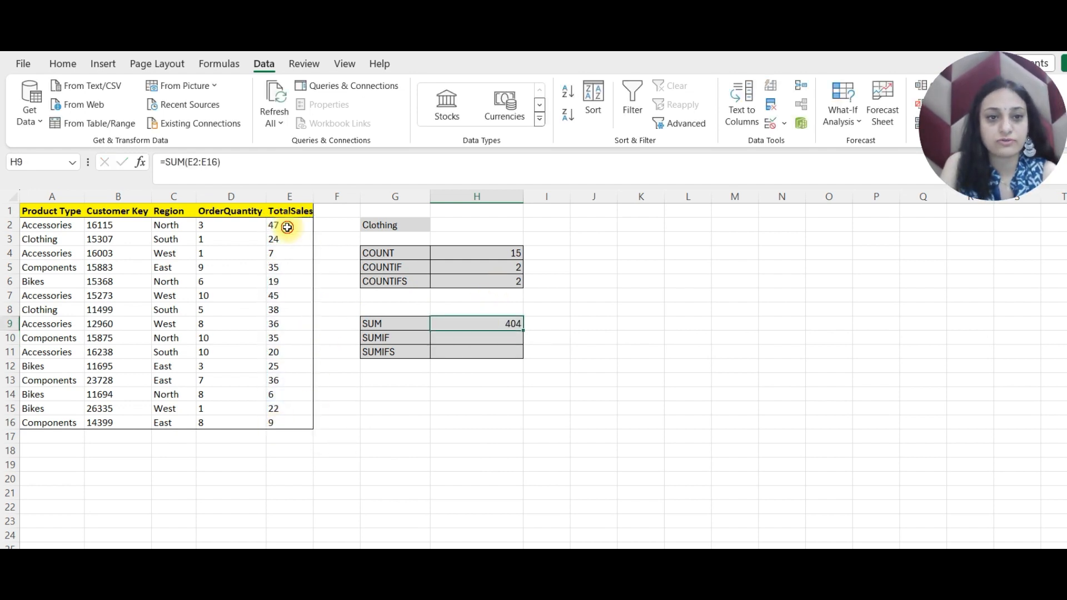
left_click_drag(281, 225, 278, 427)
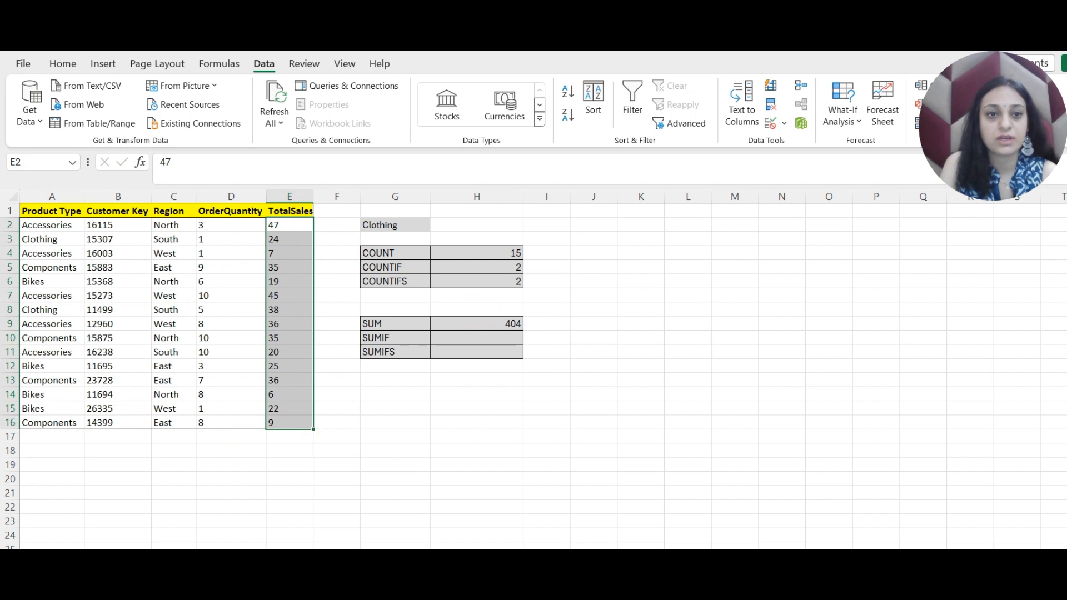
left_click(476, 324)
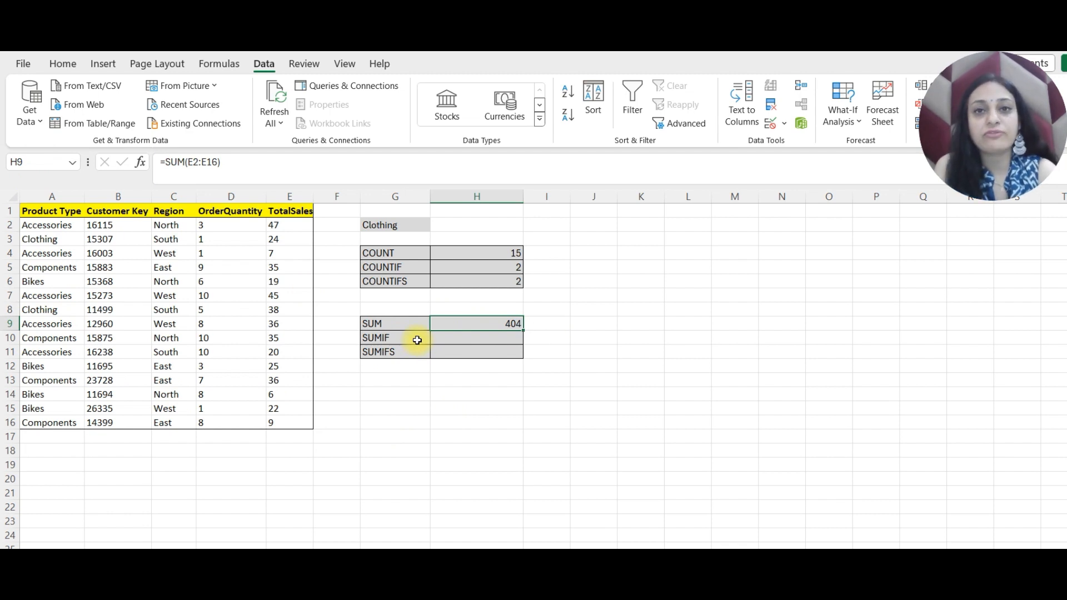
Start a SUMIF formula in H10 with the Product Type column A1:A16 as its criteria range
double_click(460, 337)
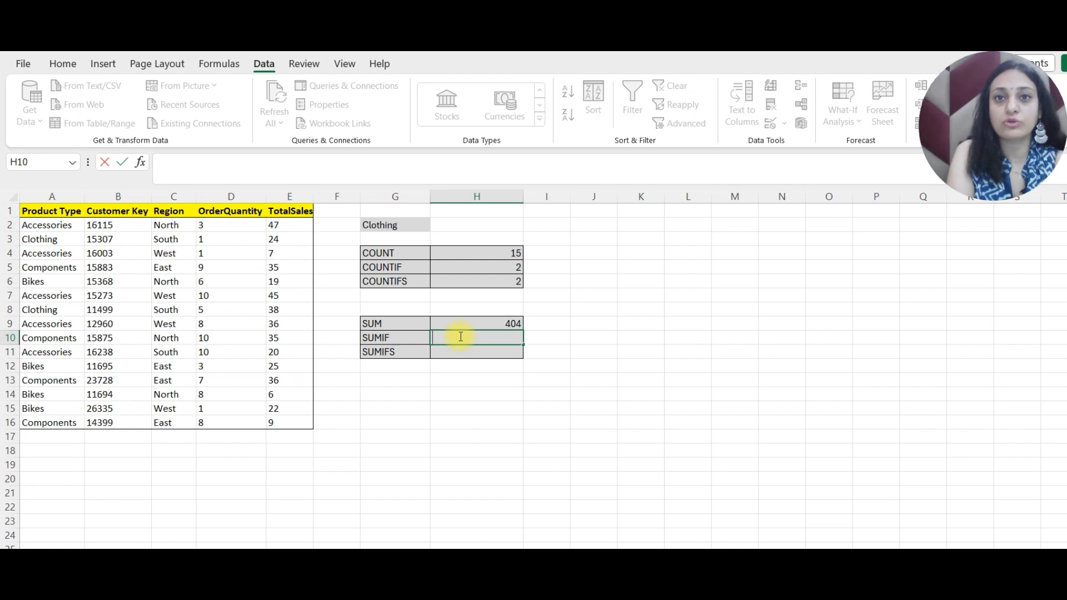
type("=")
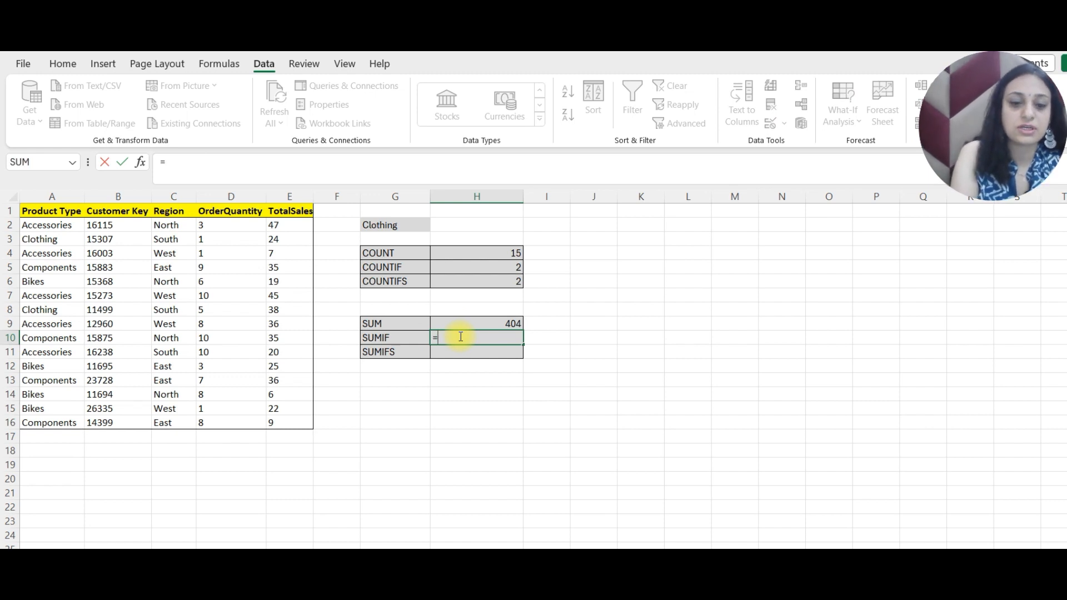
type("sumif(")
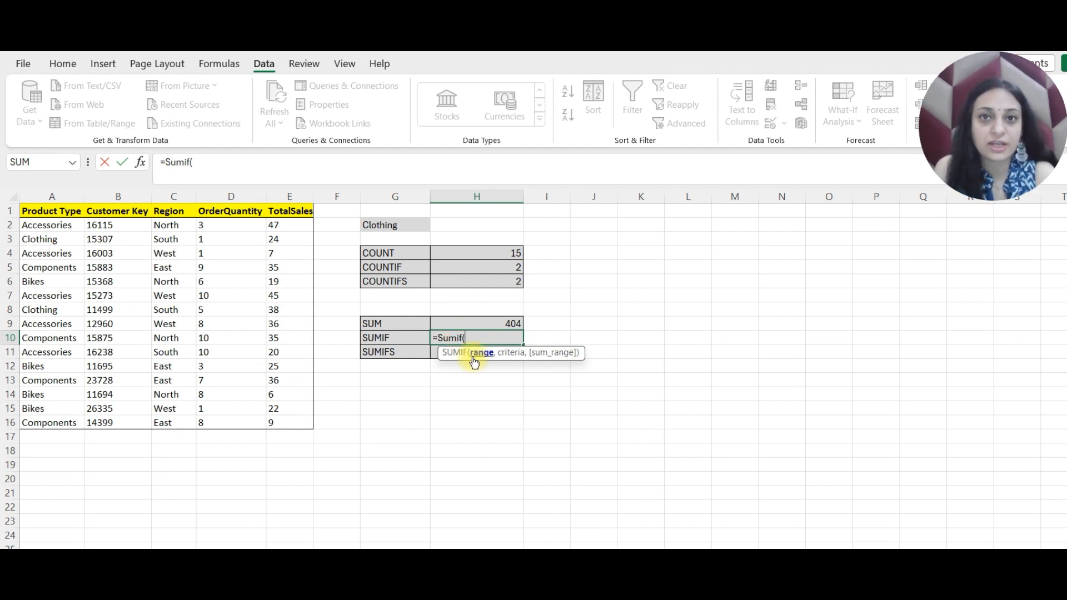
left_click_drag(57, 212, 50, 424)
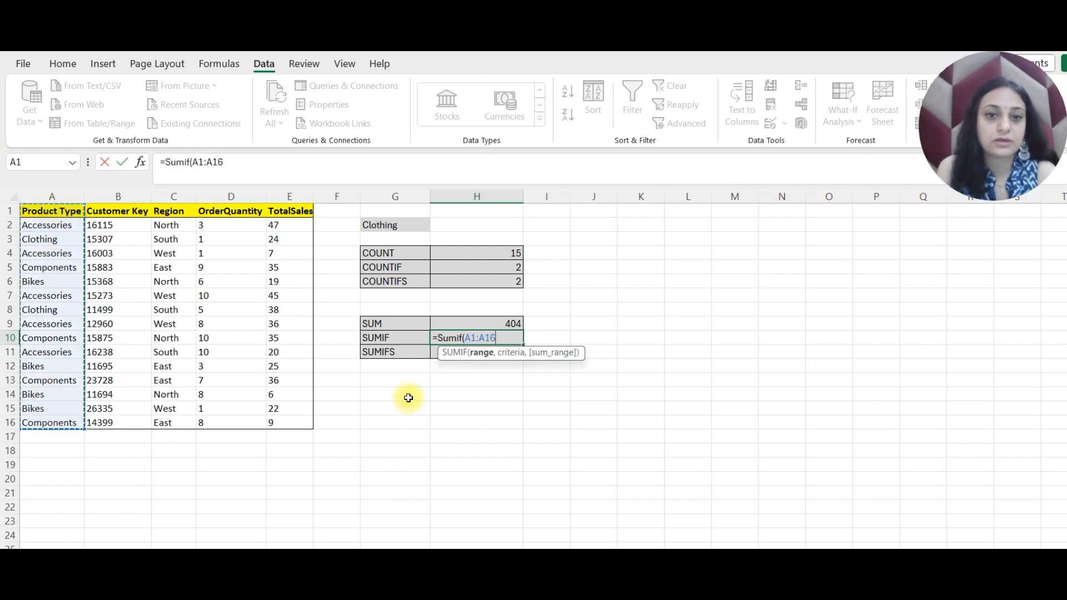
type(",")
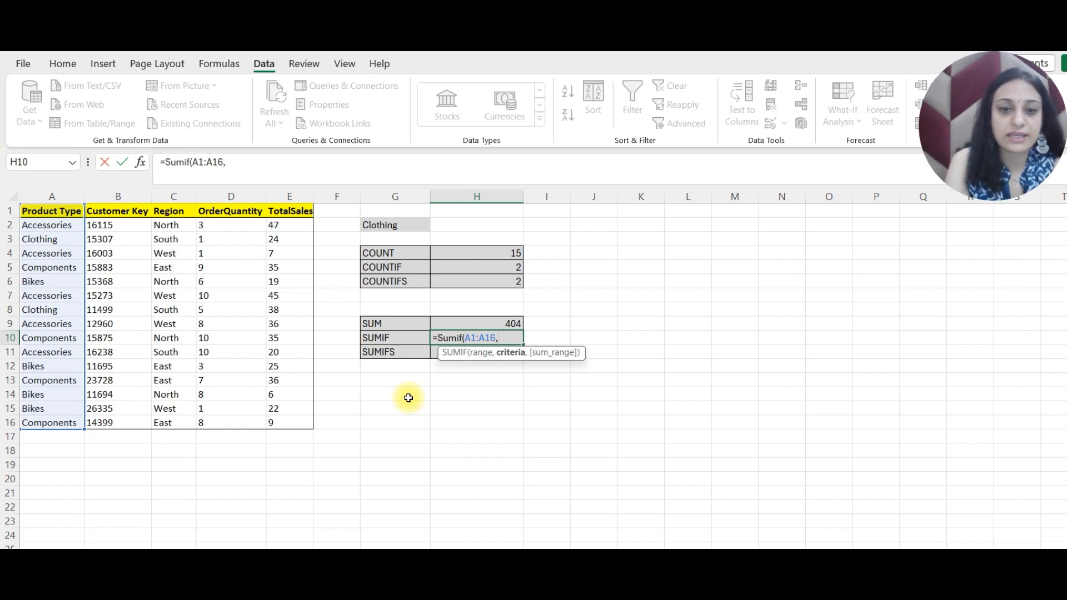
type("\"Cl")
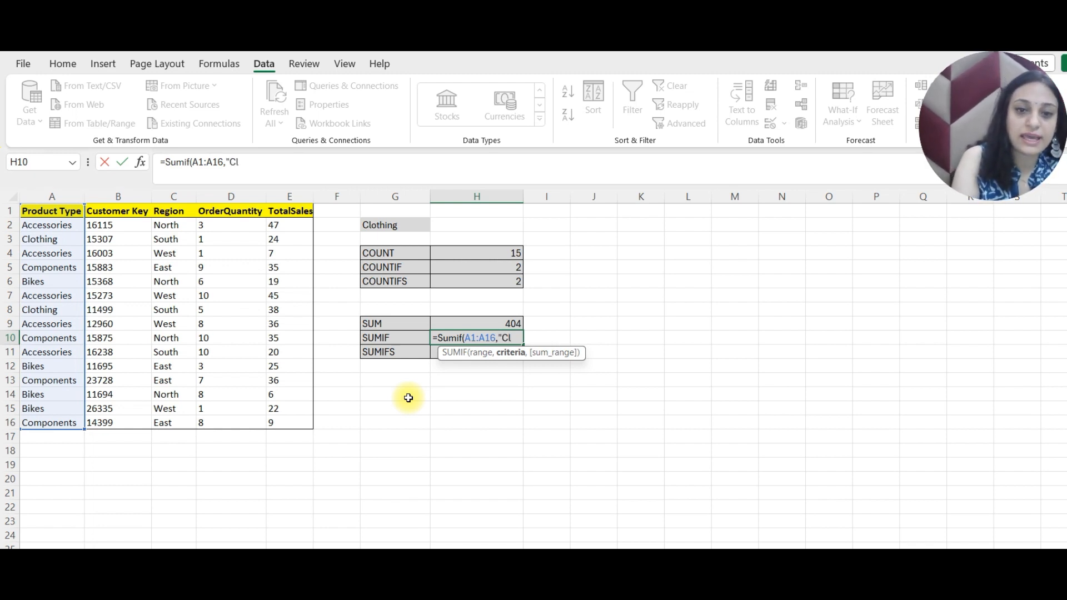
key("BackSpace")
key("BackSpace")
key("BackSpace")
Complete the H10 SUMIF formula with cell G2 as the criterion and the TotalSales range E1:E16 as the sum range
left_click(393, 224)
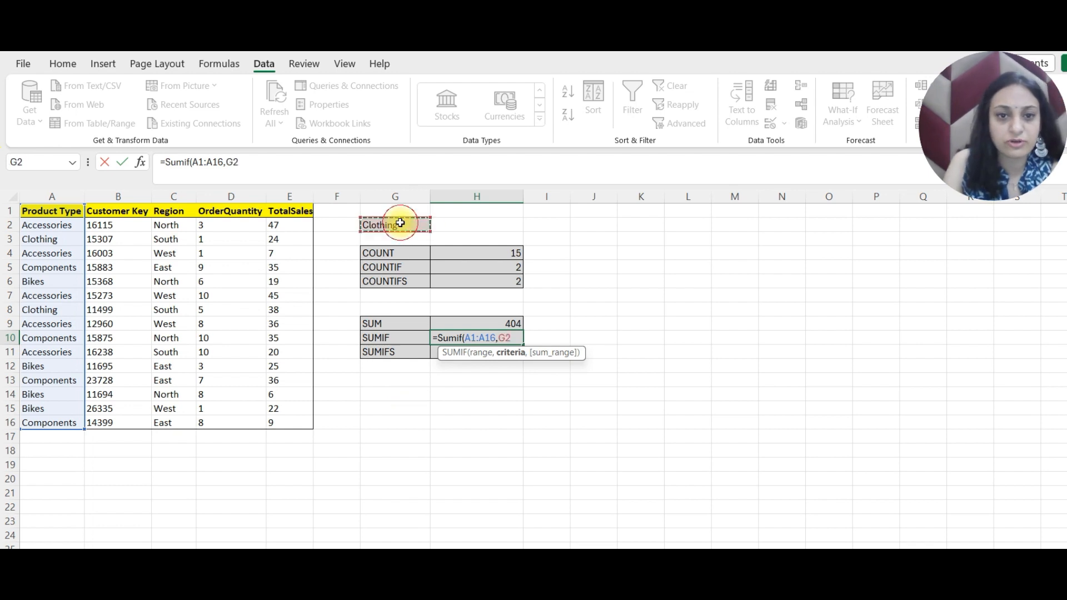
type(",")
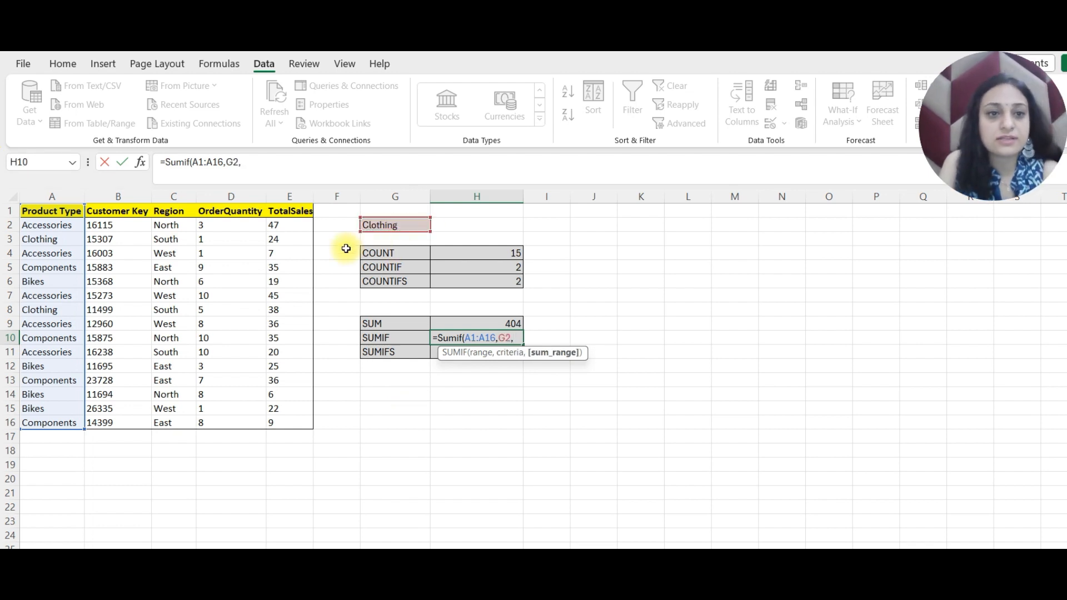
left_click_drag(284, 216, 286, 423)
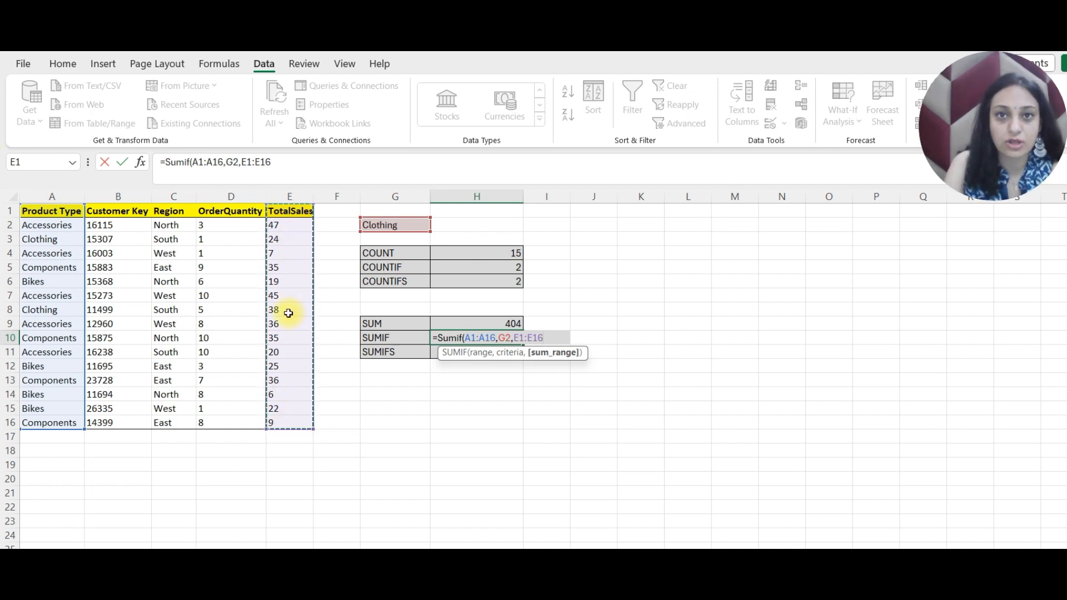
type(")")
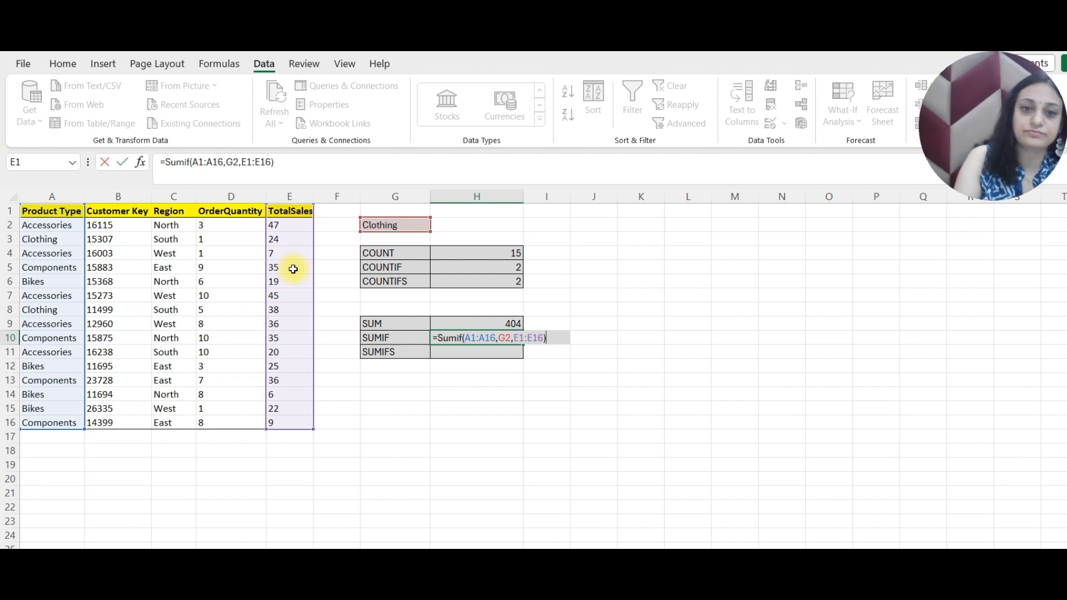
key("Return")
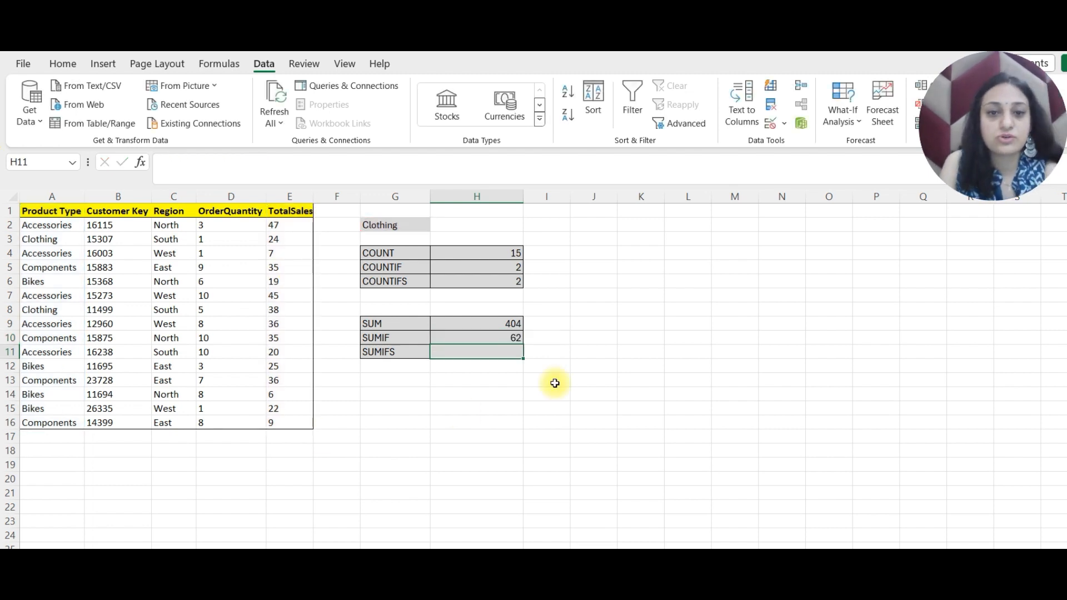
Turn on filtering for the sales table and show only the Clothing rows in the Product Type column
left_click(454, 337)
left_click(22, 211)
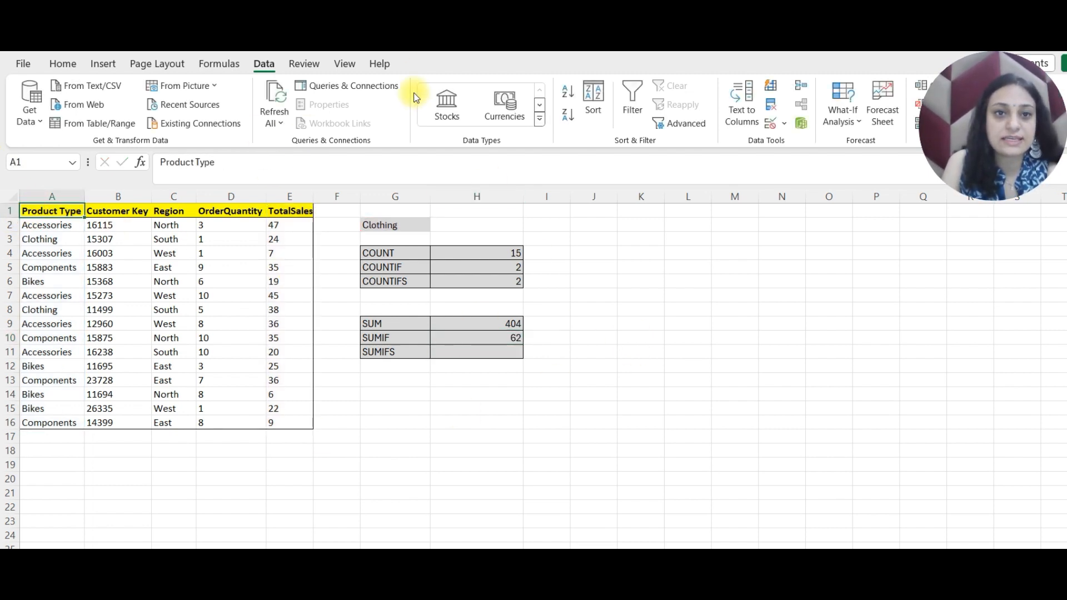
left_click(633, 98)
left_click(78, 212)
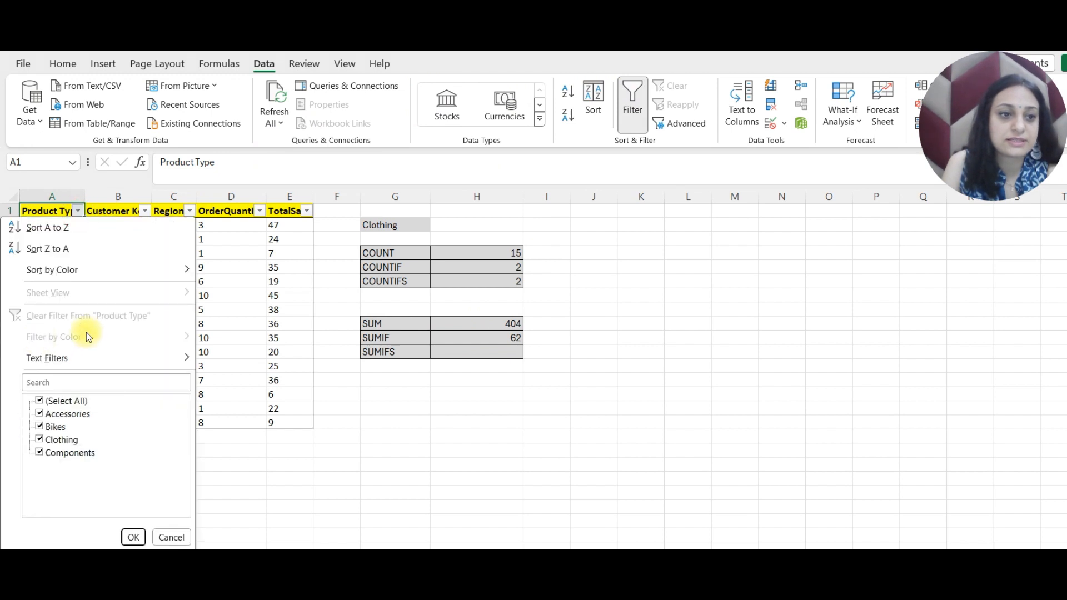
left_click(62, 402)
left_click(55, 441)
left_click(133, 537)
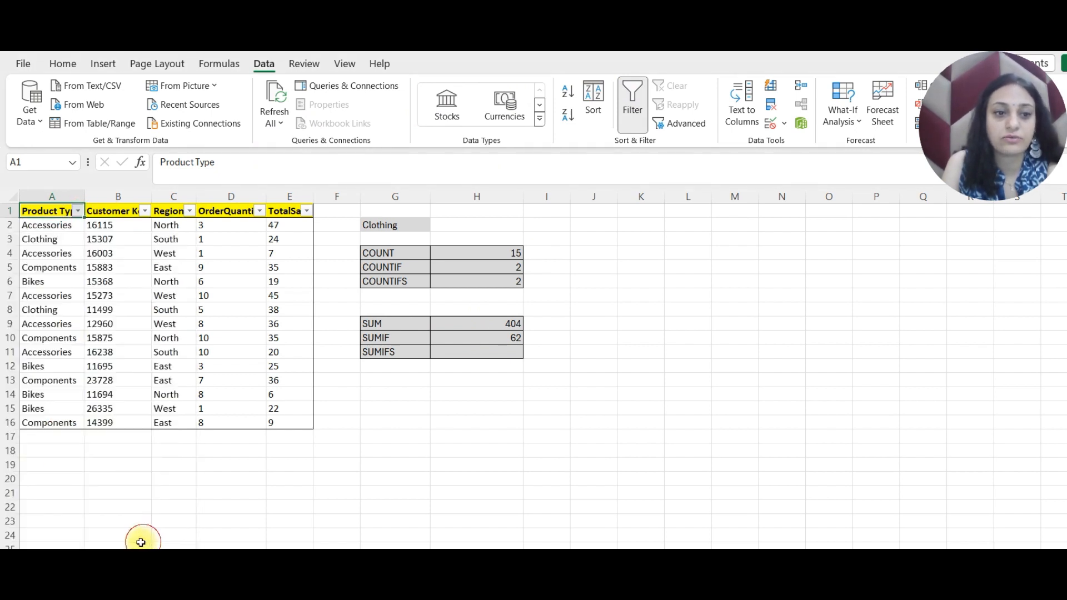
Select the TotalSales values of the Clothing rows, remove the filter, and compare them with the SUMIF result in H10
left_click_drag(281, 226, 285, 240)
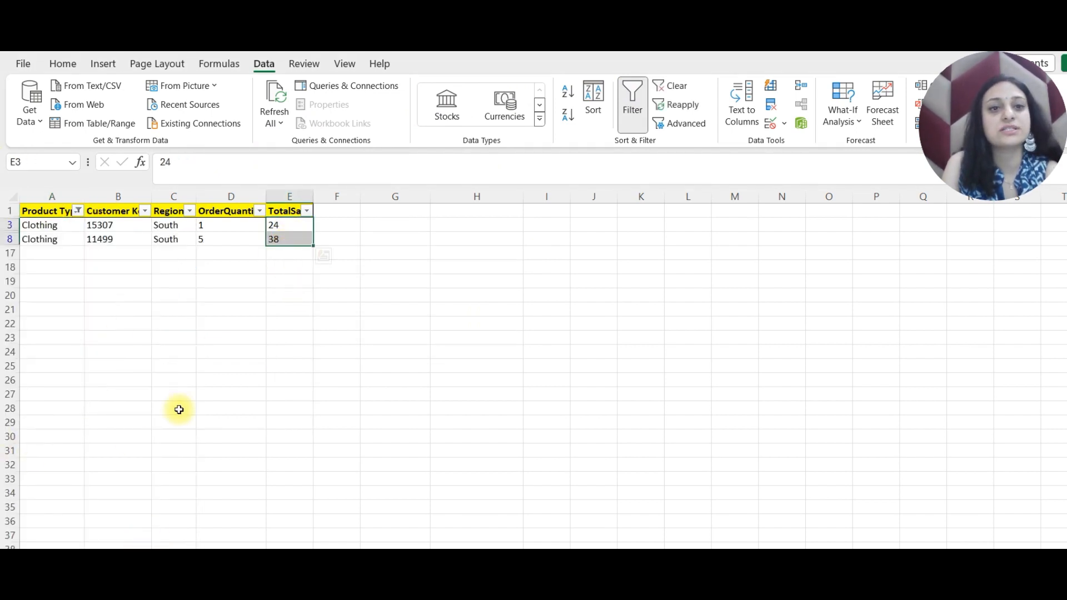
left_click(633, 106)
left_click(480, 331)
left_click(482, 338)
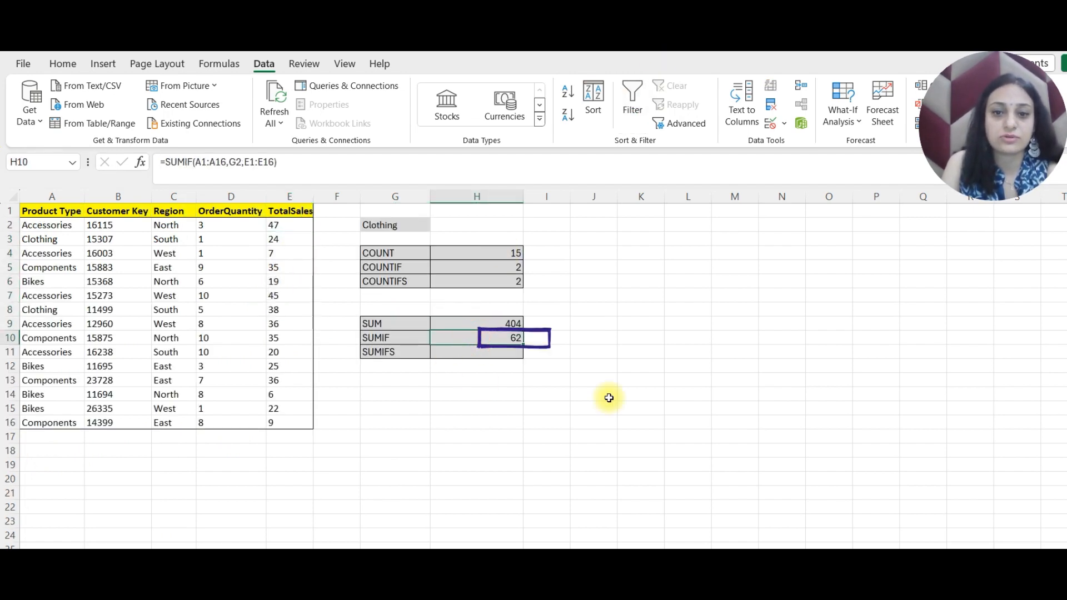
left_click(839, 327)
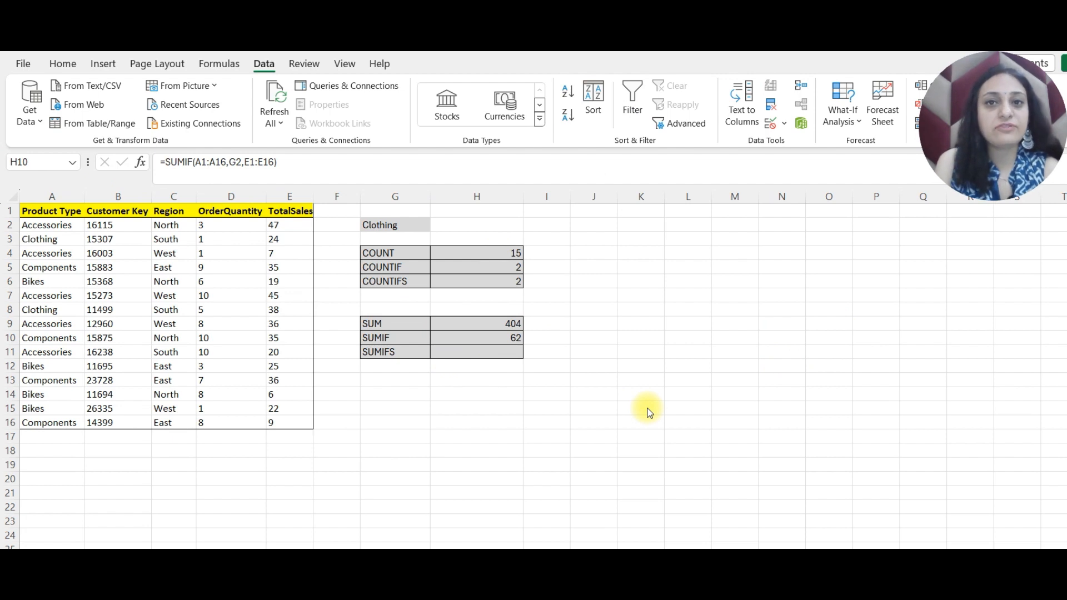
Change the product type criterion in G2 to "Bikes" and check the SUMIF result in H10
left_click(401, 225)
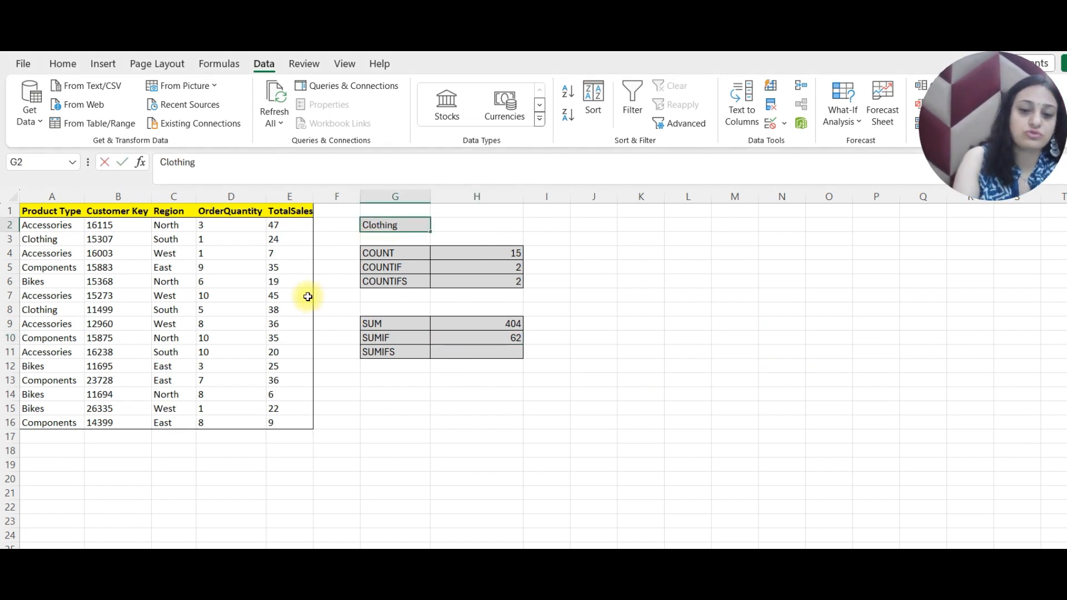
type("Bikes")
key("Return")
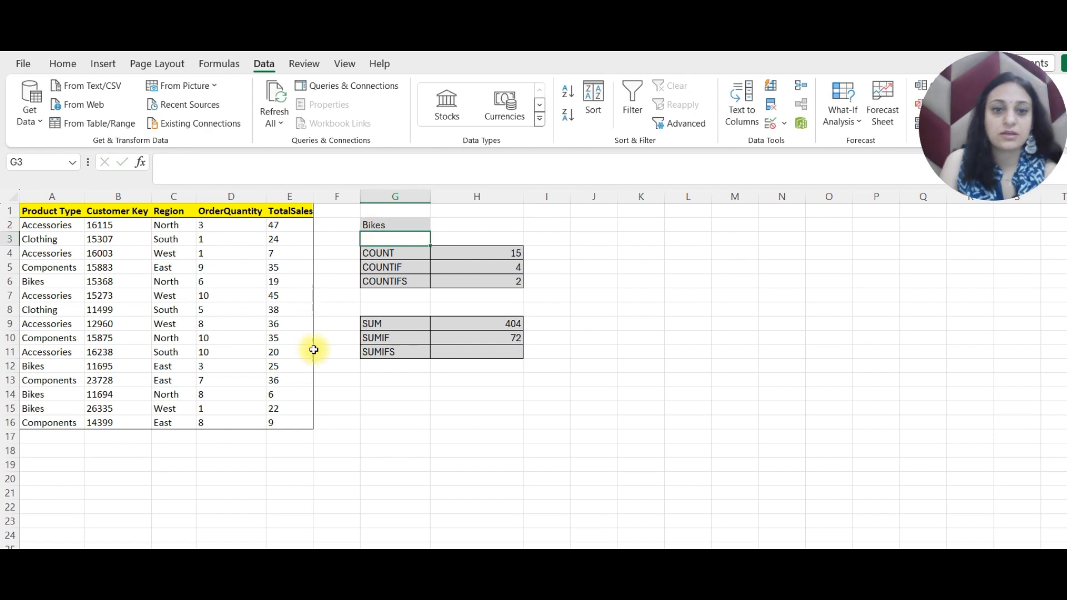
left_click(481, 338)
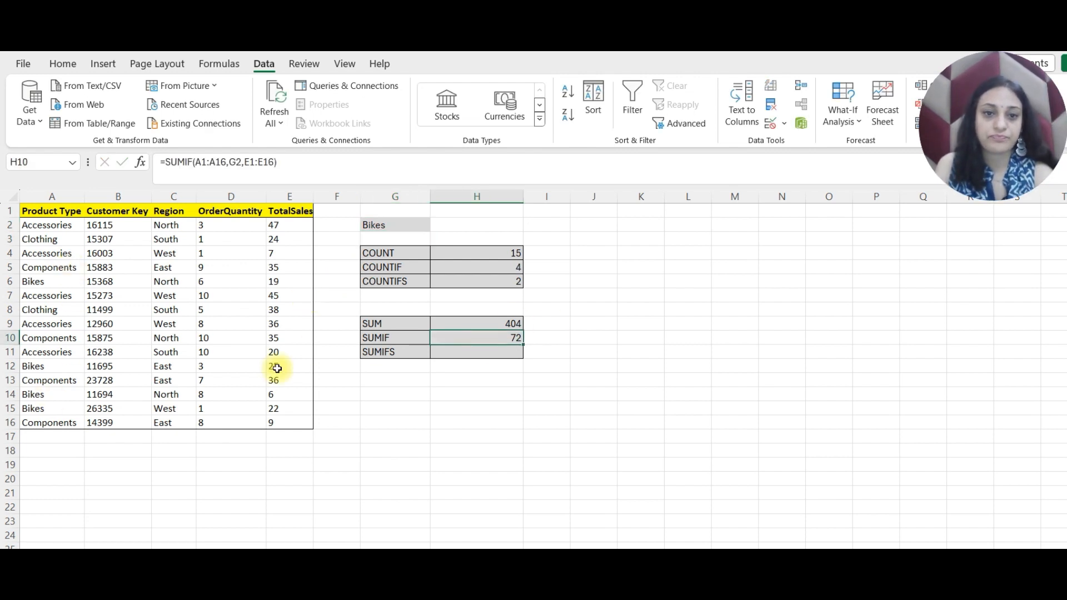
left_click(393, 338)
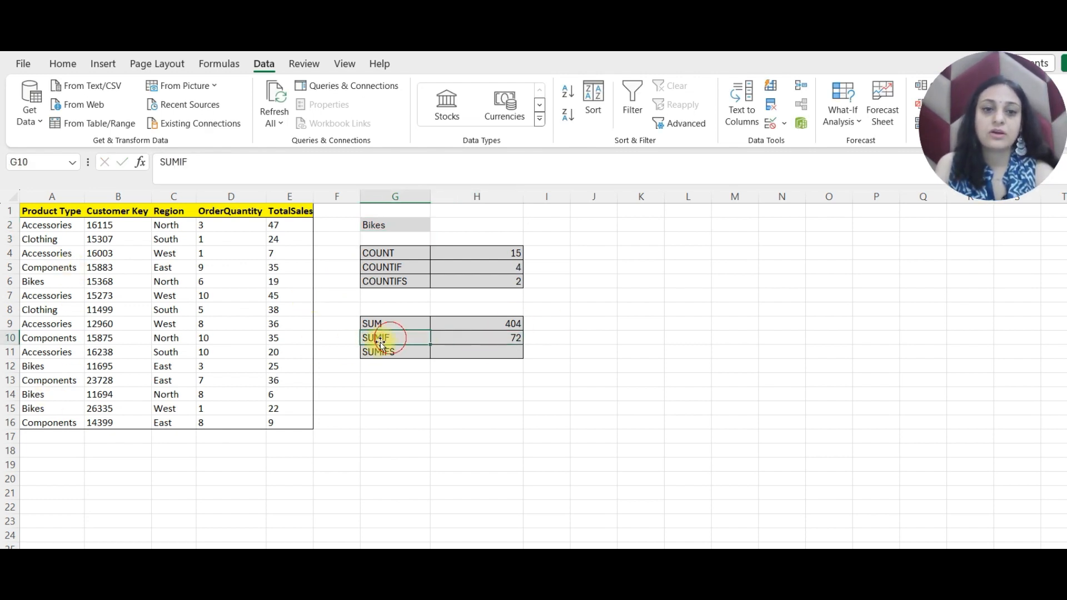
Start a SUMIFS formula in H11 with the TotalSales range E1:E16 as the sum range
left_click(404, 357)
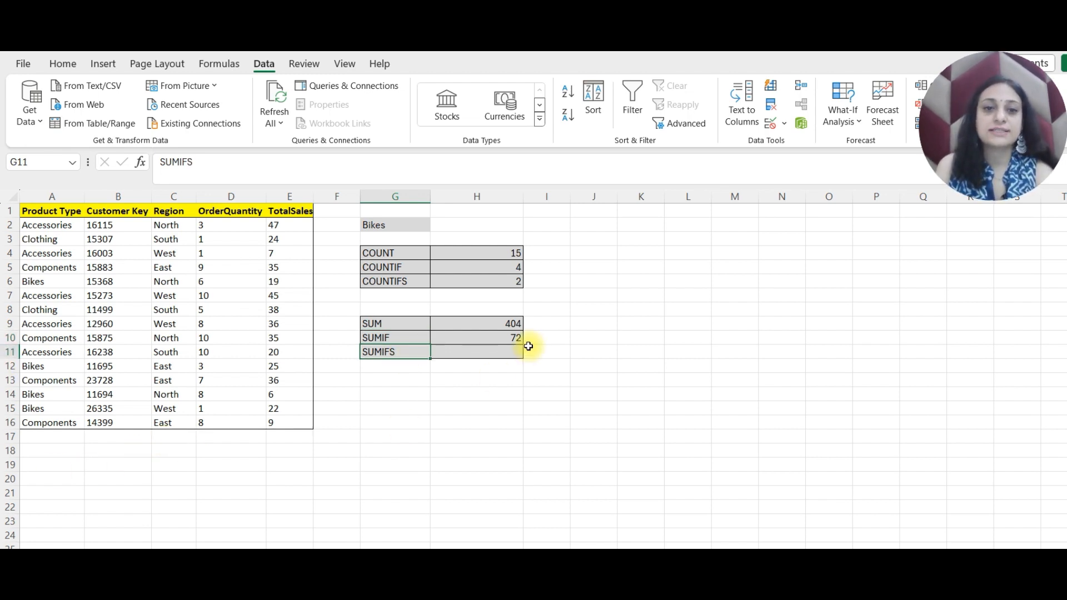
left_click(494, 351)
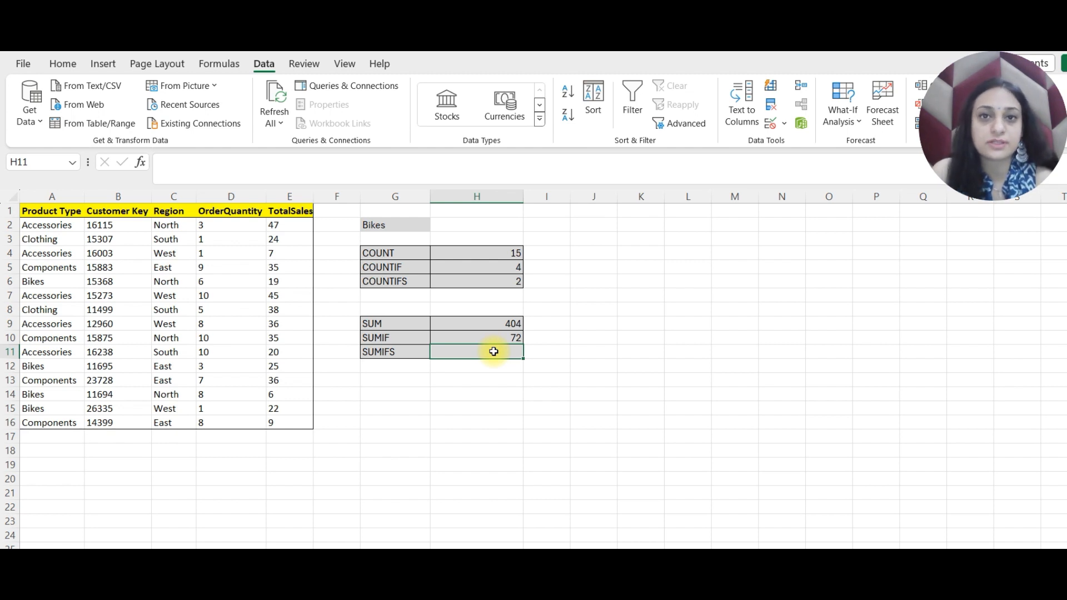
type("=SUMIFS")
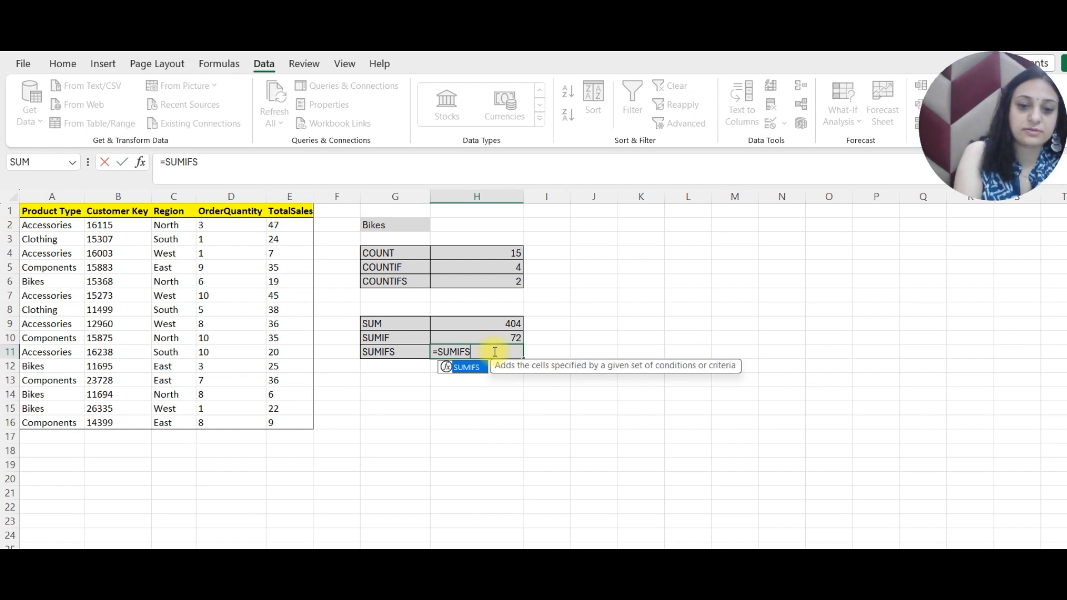
type("(")
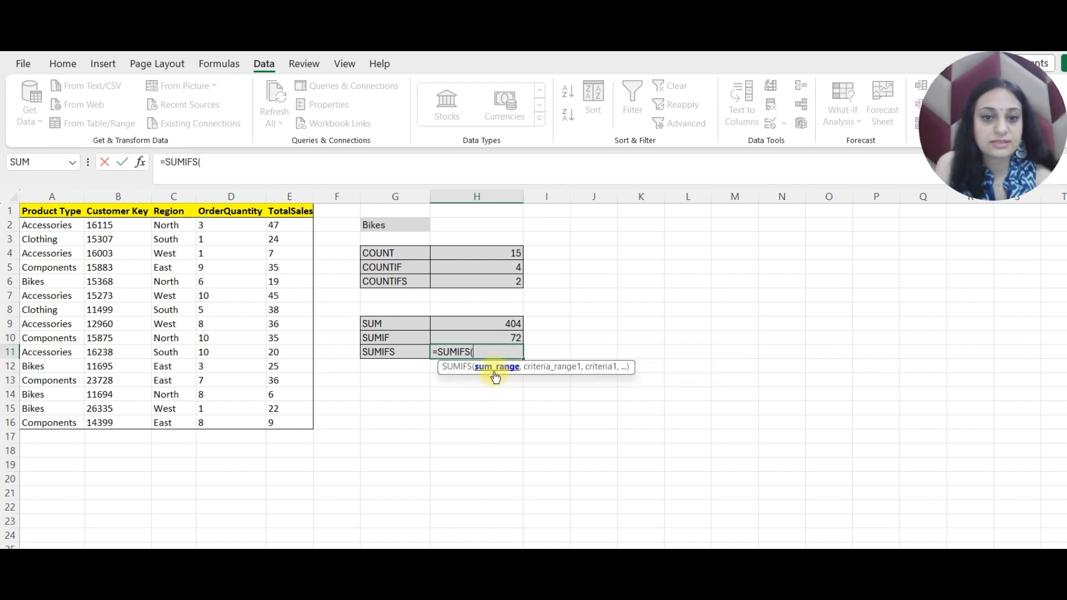
left_click_drag(286, 211, 276, 423)
type(",")
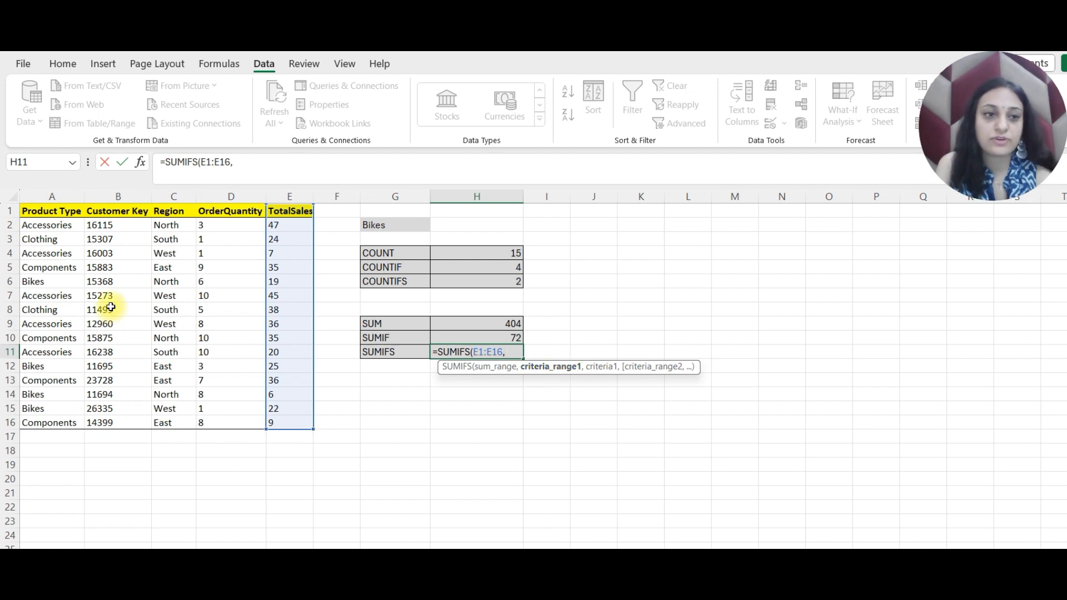
Add the Product Type range A1:A16 with cell G2 as the first criterion of the H11 SUMIFS formula
left_click_drag(52, 212, 62, 425)
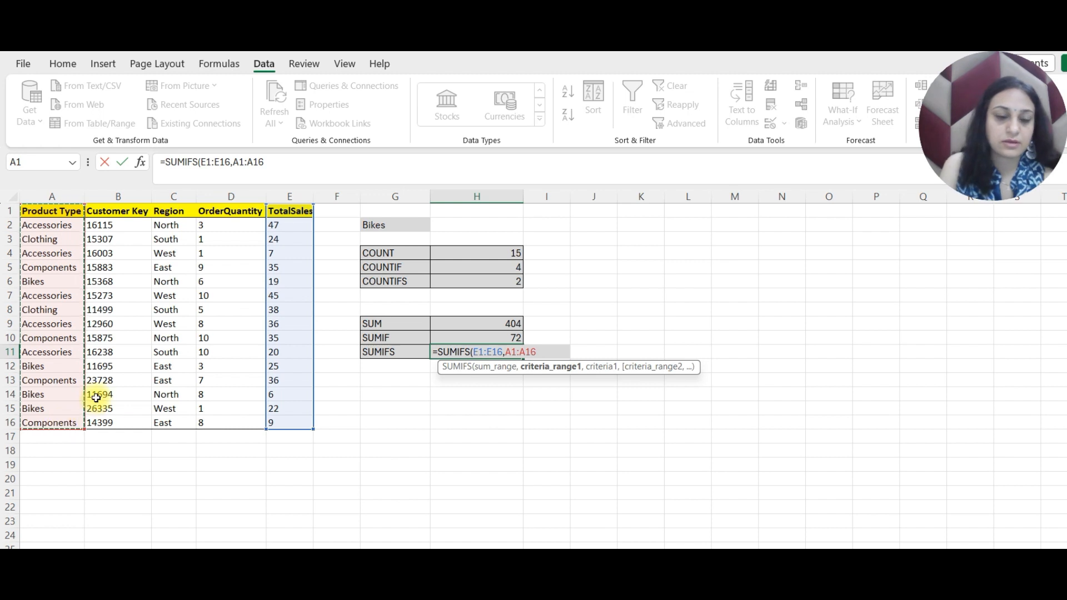
type(",")
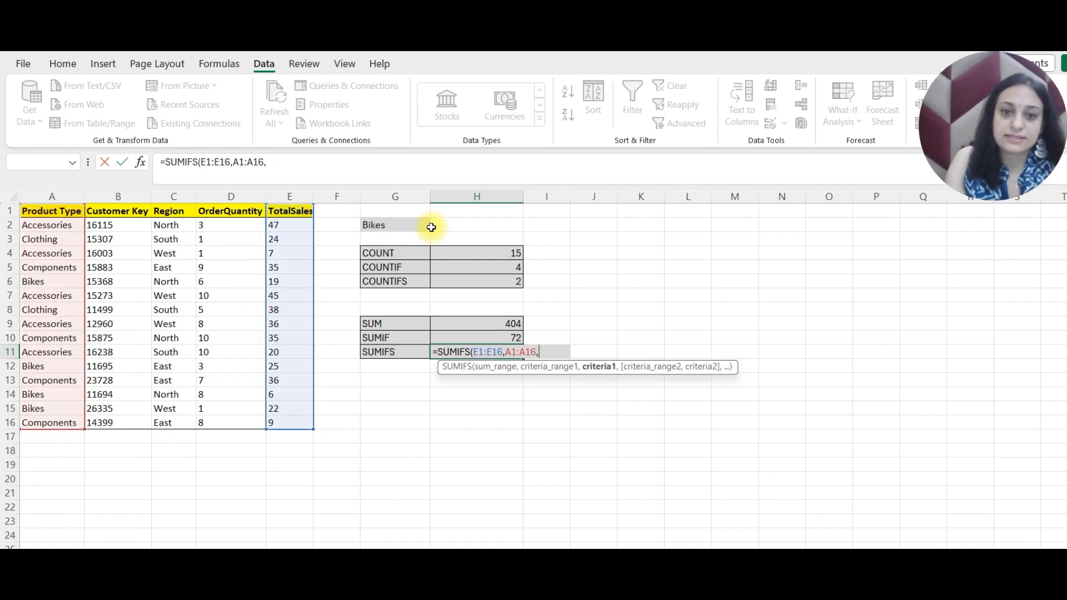
left_click(394, 225)
type(",")
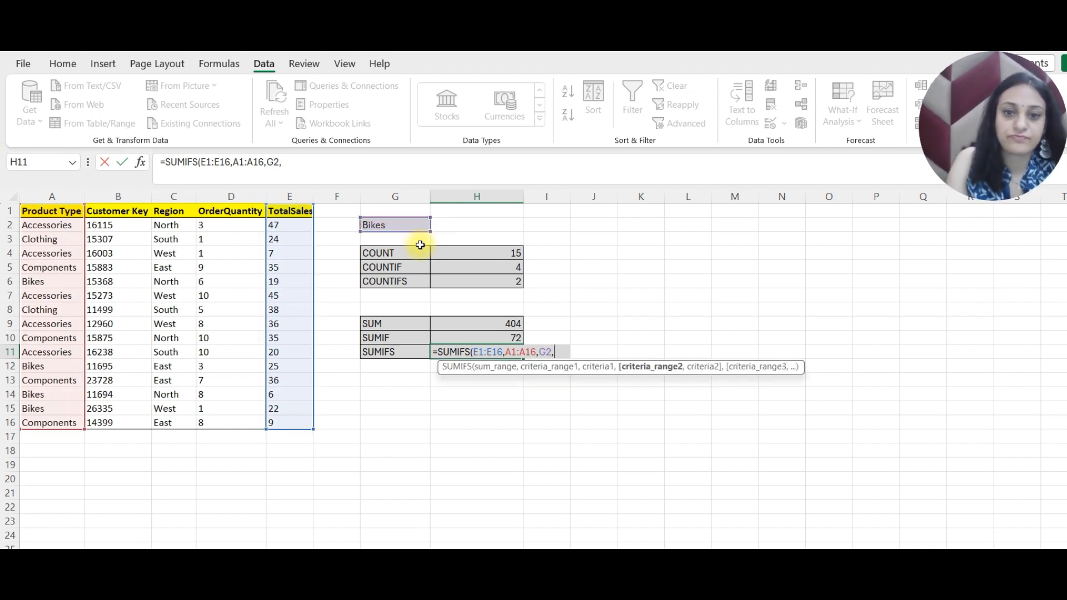
Complete the H11 SUMIFS formula with the Region range C1:C16 and cell H2 as the second criterion
left_click_drag(175, 211, 179, 422)
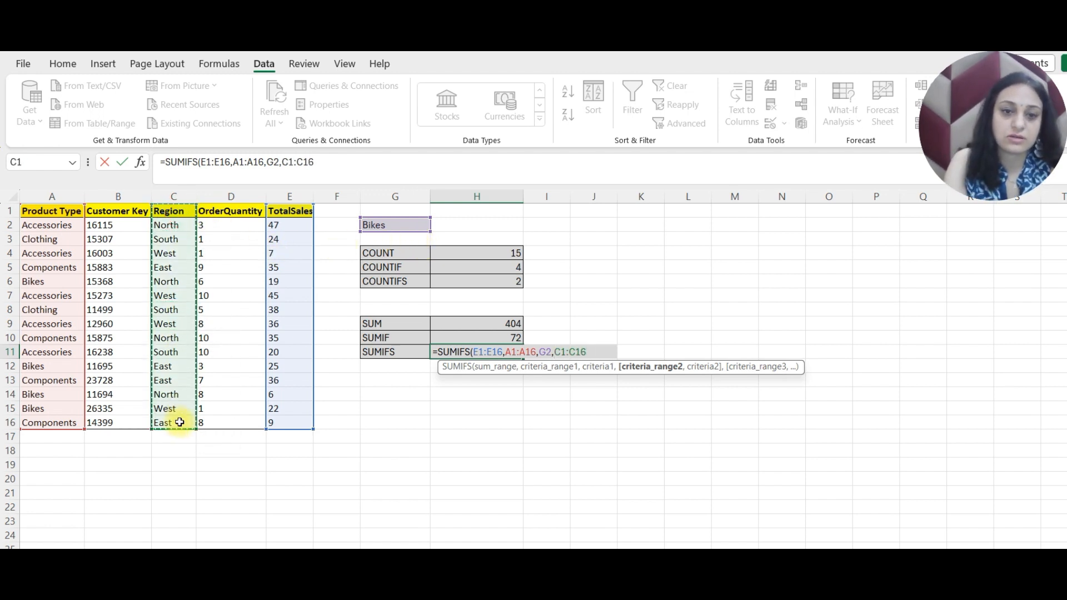
type(",")
left_click(468, 224)
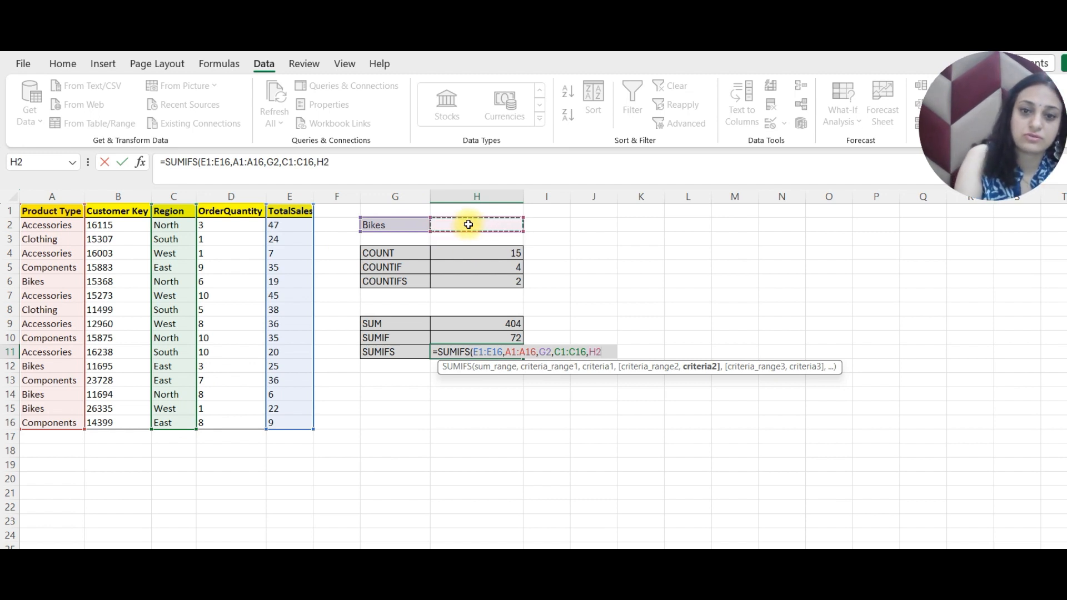
key("Return")
Enter "South" as the region criterion in H2 and check the SUMIFS result in H11
left_click(469, 225)
type("So")
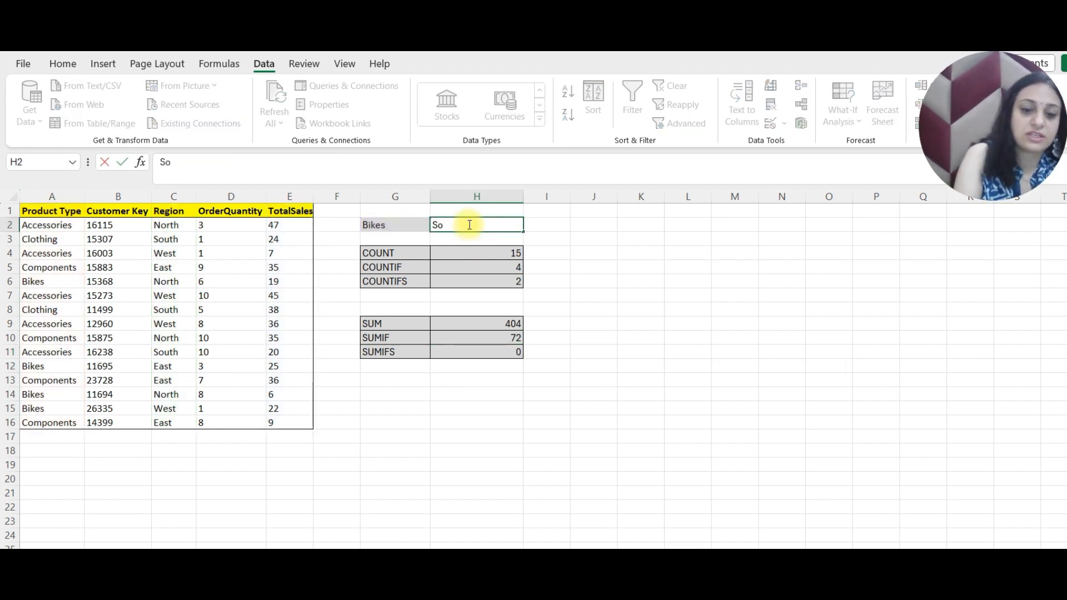
type("uth")
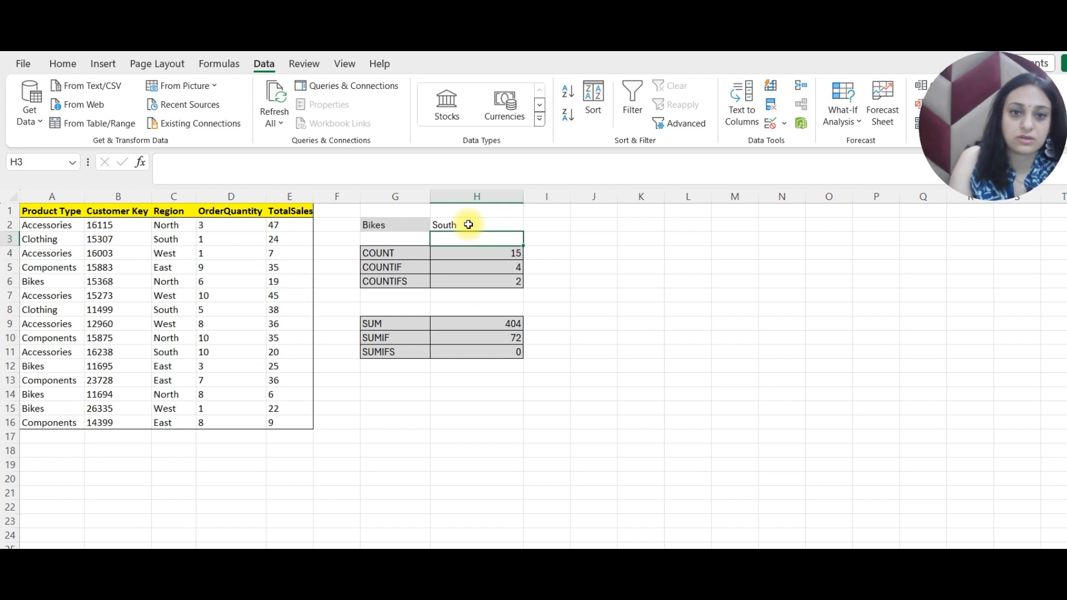
left_click(460, 349)
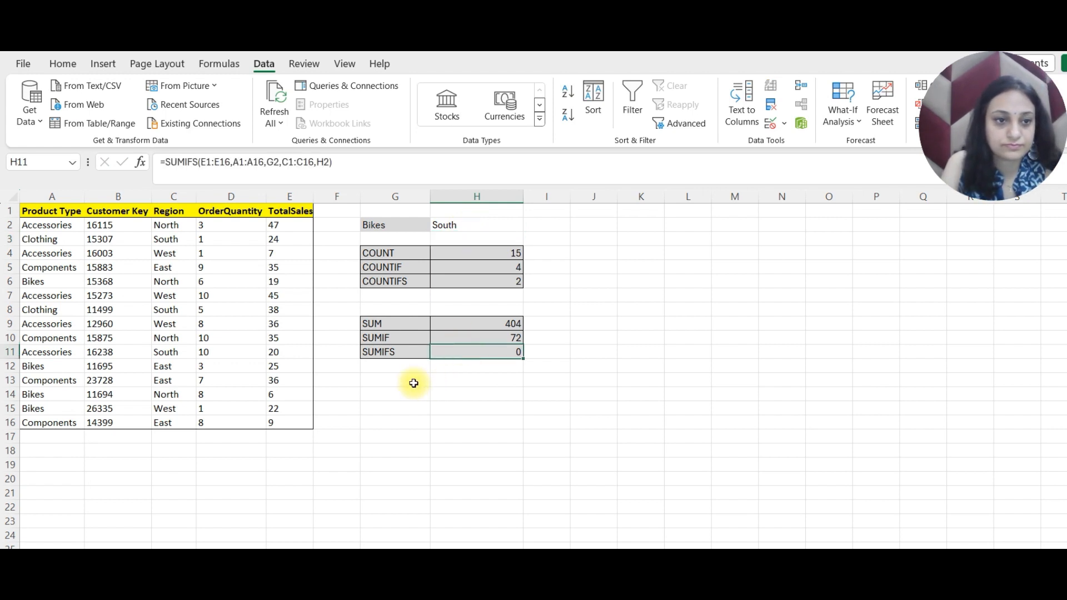
Filter the sales table to the Bikes rows to check their Region values, and turn filtering off again
left_click(58, 210)
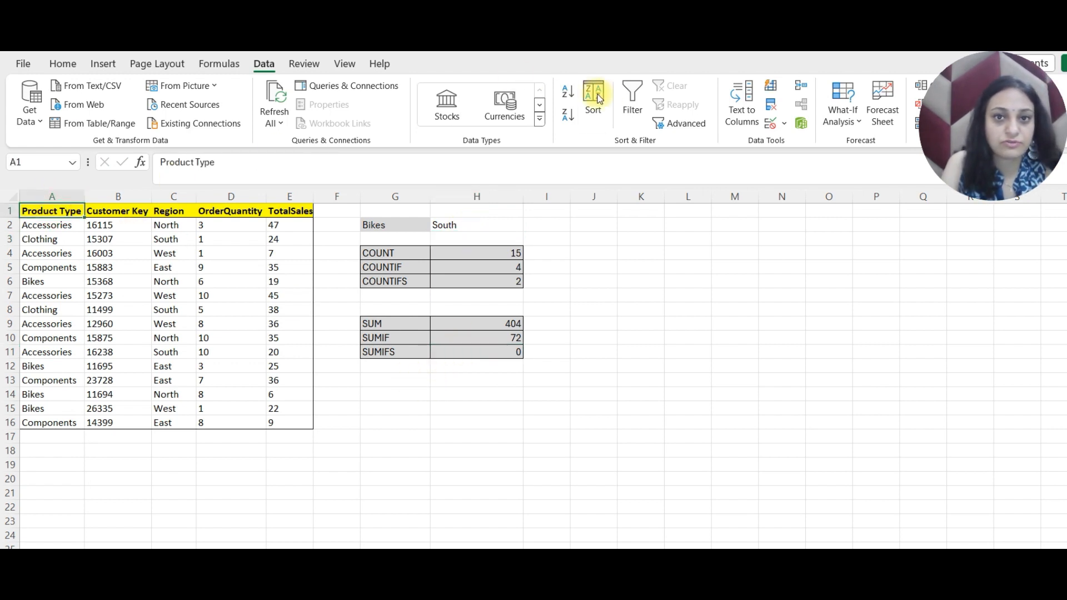
left_click(627, 99)
left_click(78, 210)
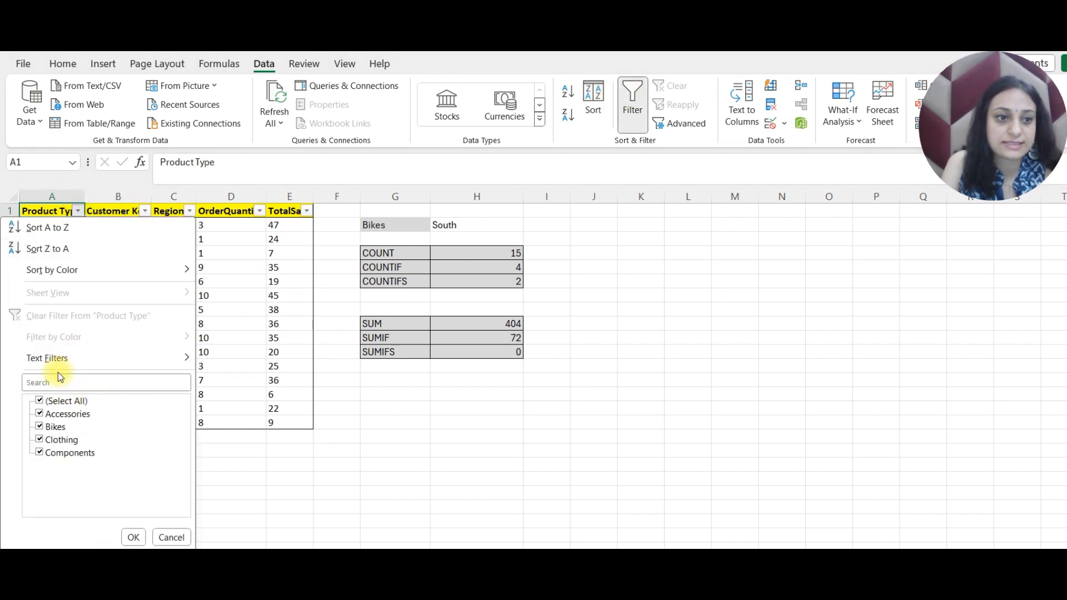
left_click(63, 401)
left_click(54, 427)
left_click(133, 537)
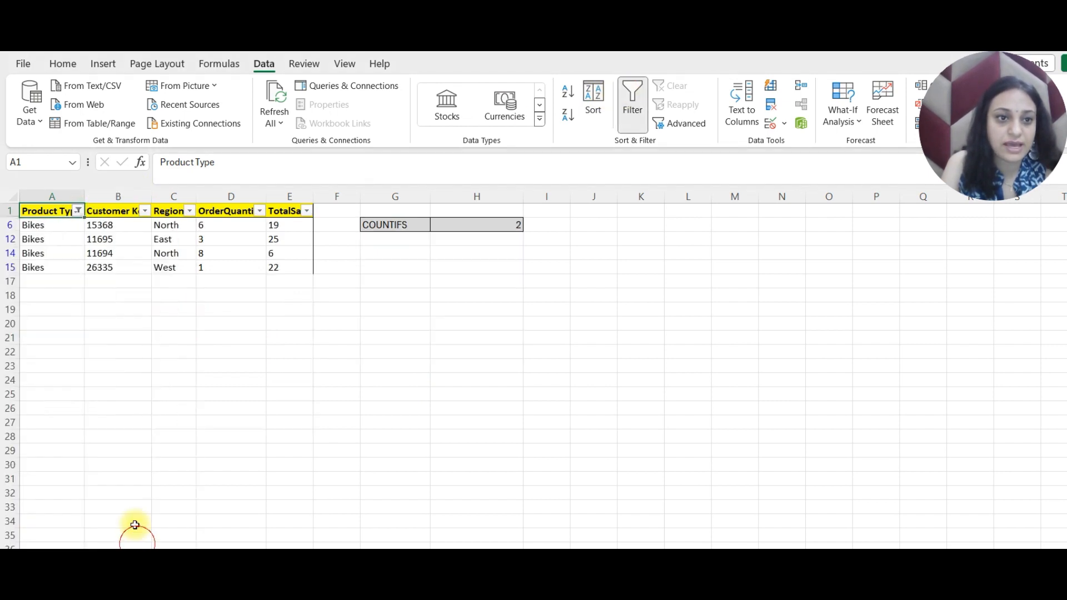
left_click_drag(170, 225, 157, 268)
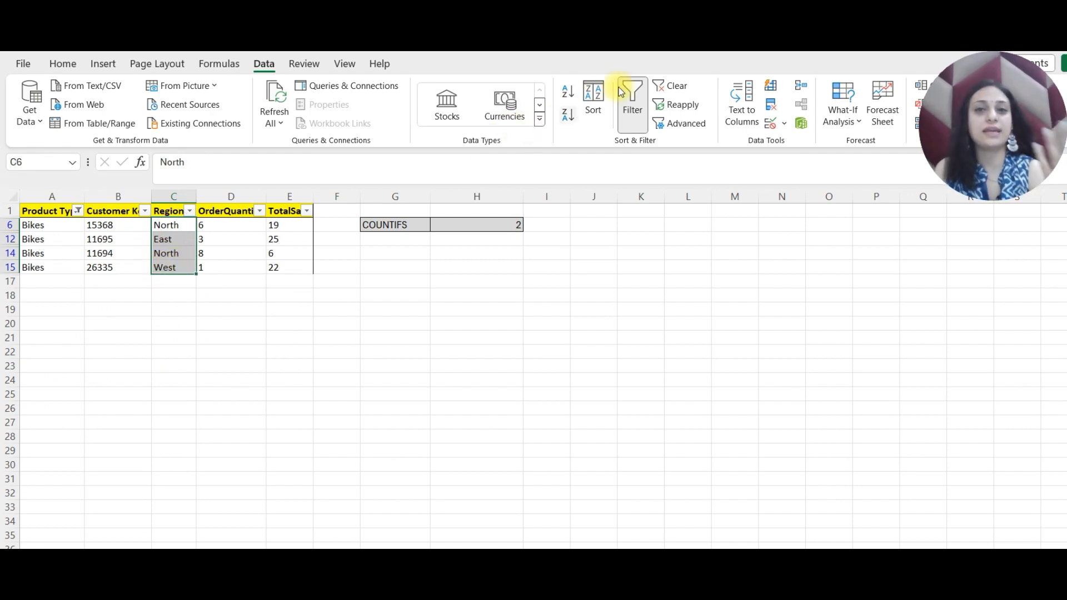
left_click(638, 97)
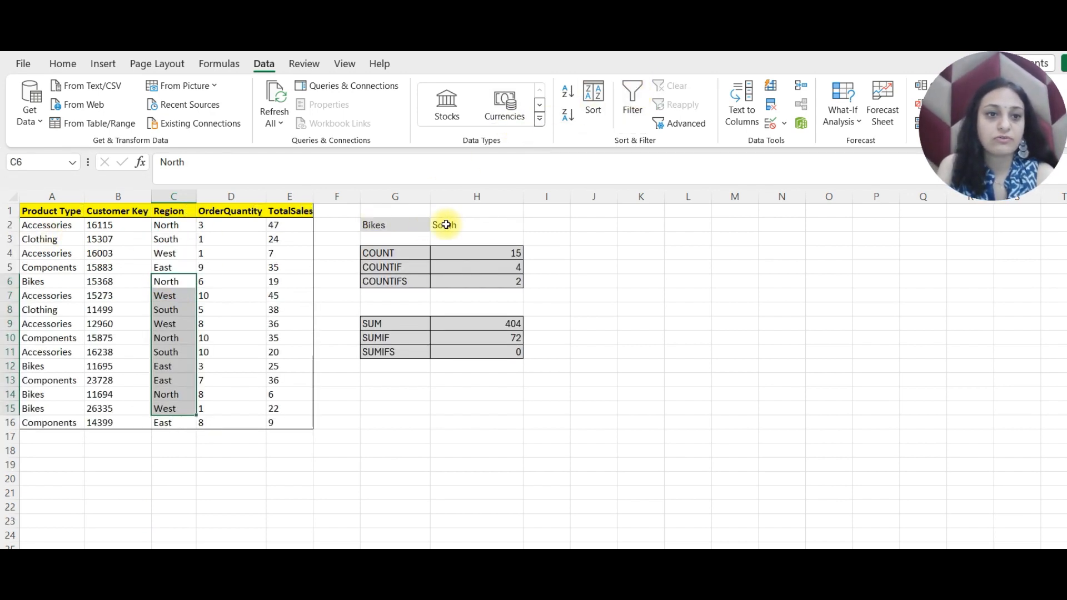
Change the region criterion in H2 to "North"
left_click(479, 224)
type("Nort")
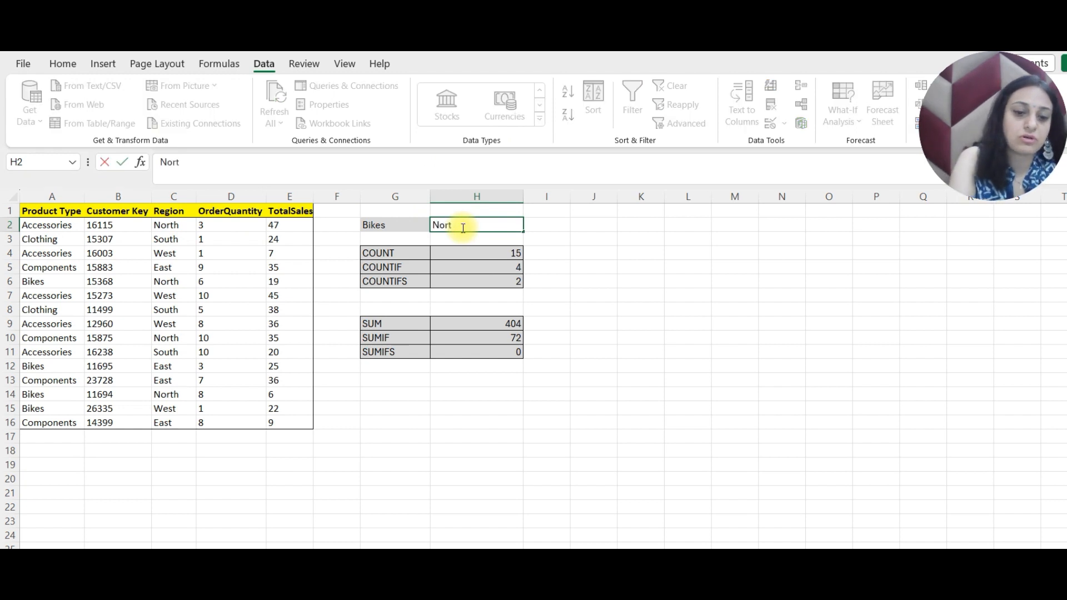
key("Return")
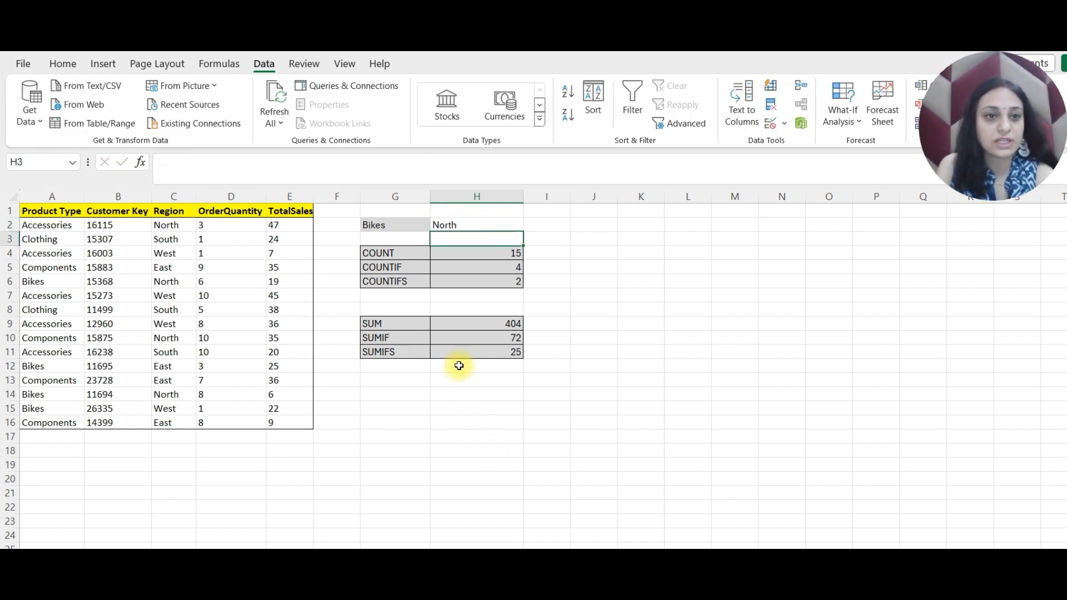
Turn on filtering for the sales table and show only the Bikes rows in the Product Type column
left_click(71, 214)
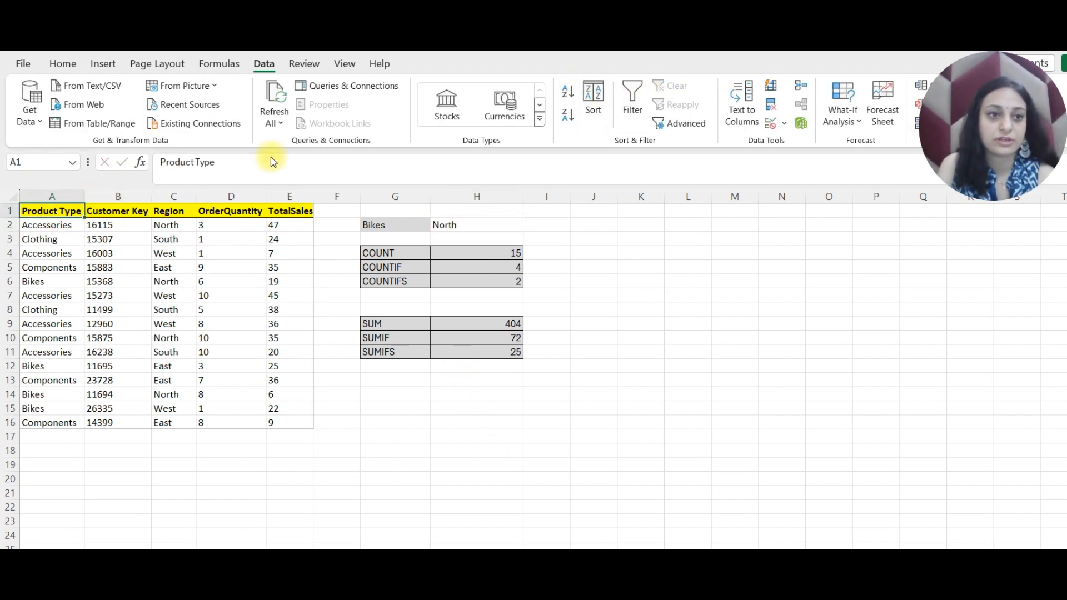
left_click(632, 106)
left_click(78, 211)
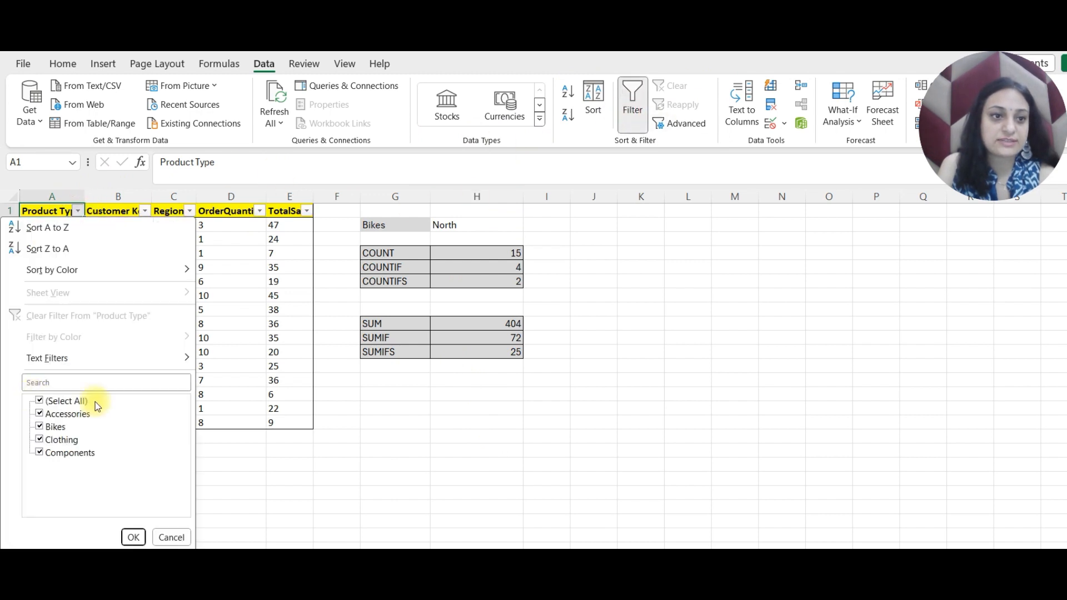
left_click(57, 401)
left_click(56, 426)
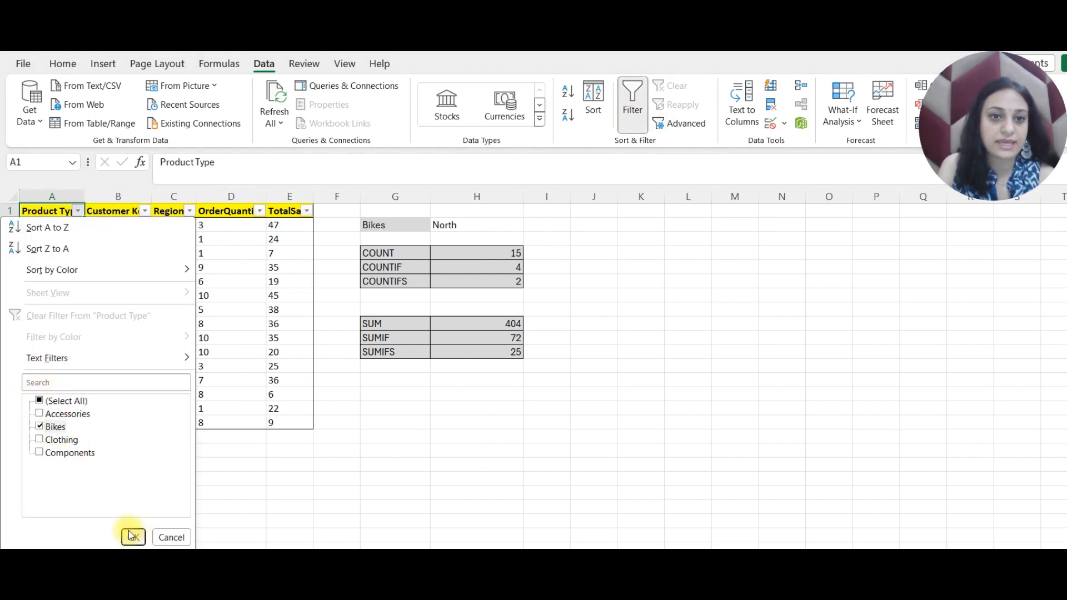
left_click(134, 536)
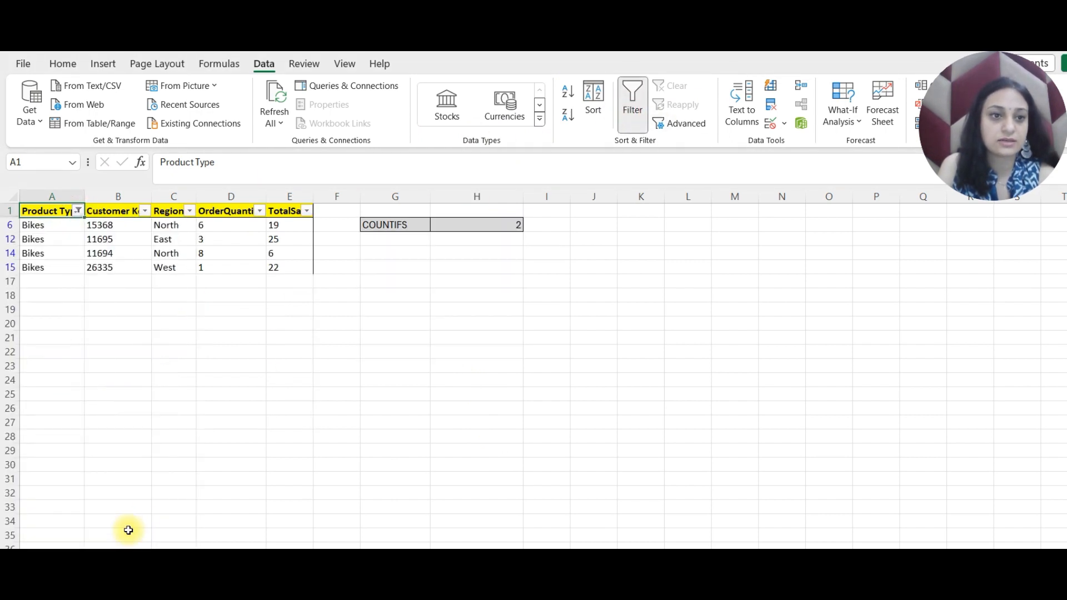
Check the TotalSales values of the North Bikes rows, remove the filter, and compare them with the SUMIFS result in H11
left_click(287, 225)
left_click(283, 252)
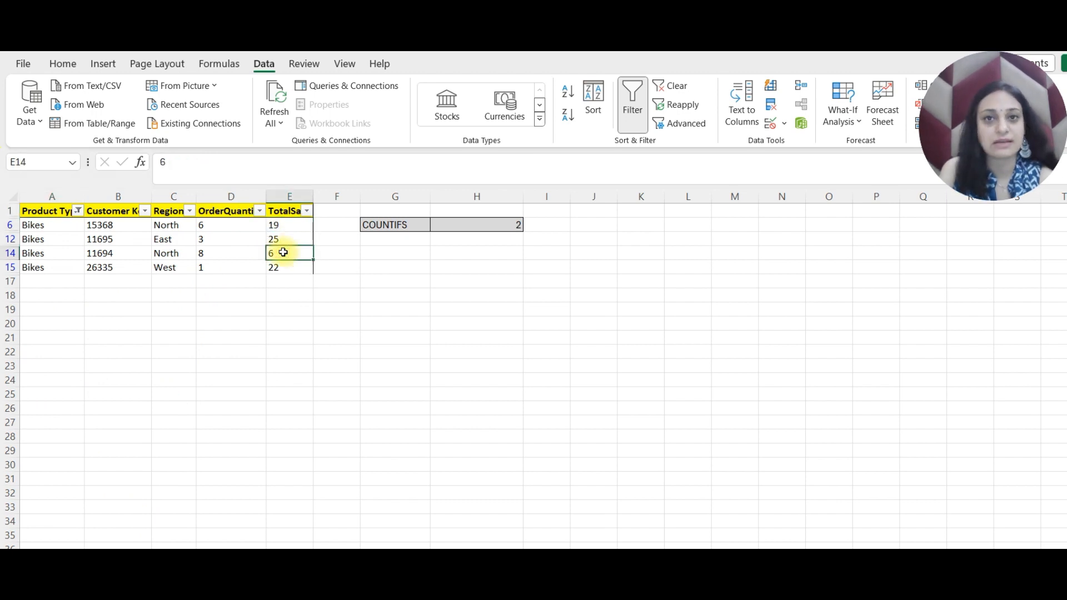
left_click(633, 109)
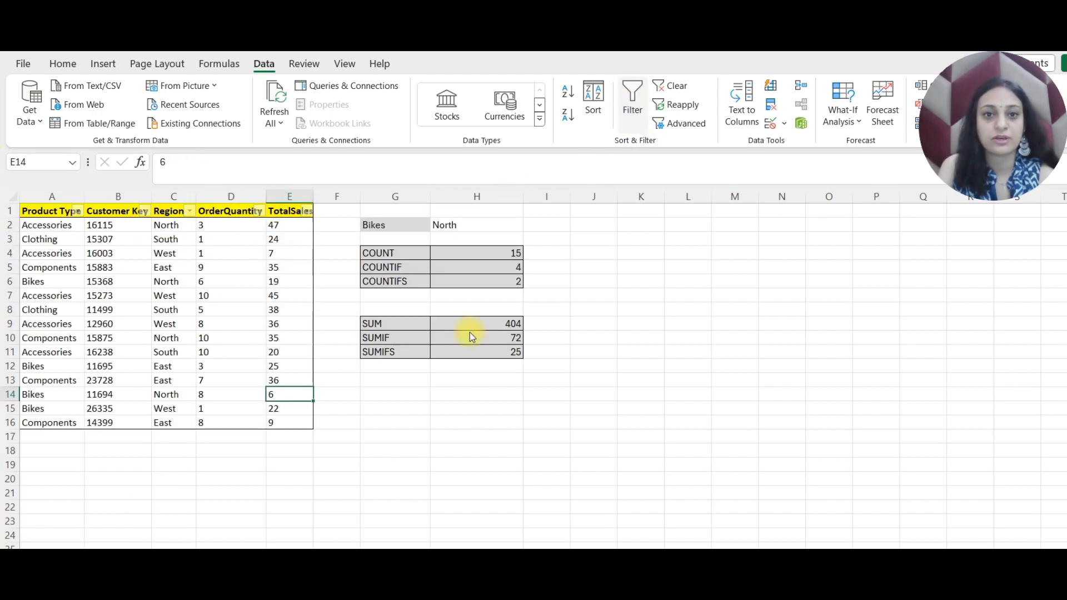
left_click(478, 351)
left_click(576, 371)
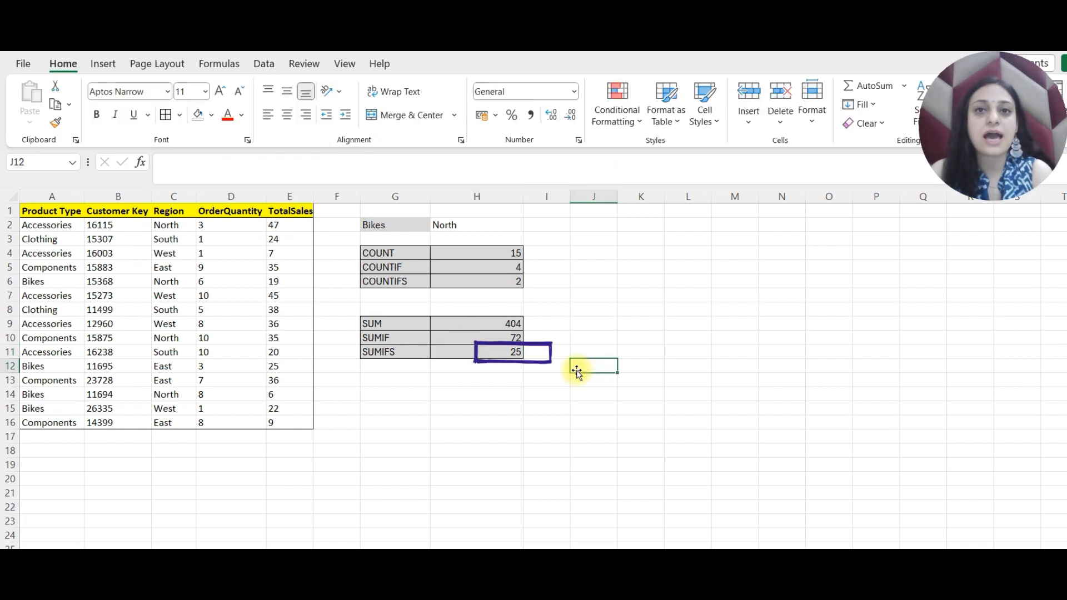